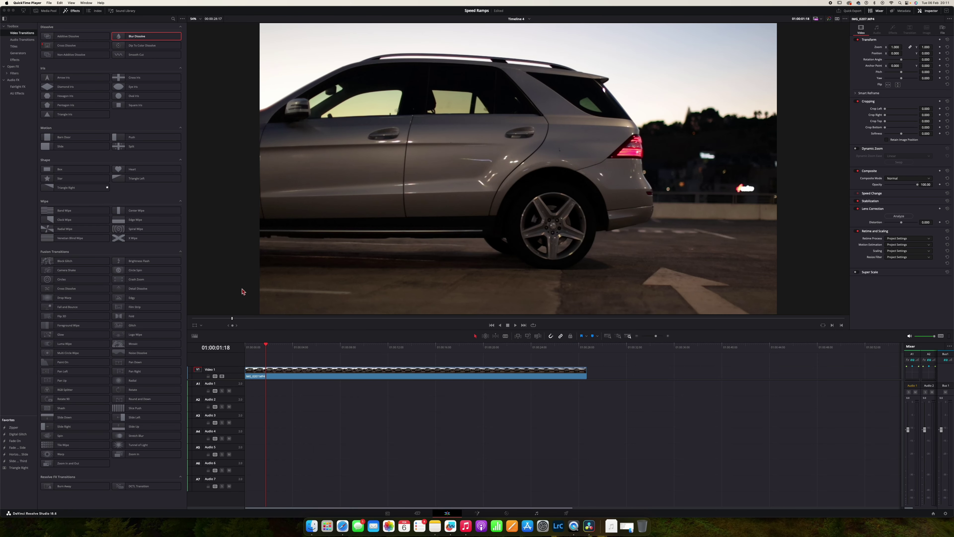
Show the car clip's retime controls at 100% and open its Retime Speed curve.
{"action": "mouse_move", "coordinate": [279, 347]}
{"action": "left_mouse_down"}
{"action": "mouse_move", "coordinate": [506, 349]}
{"action": "mouse_move", "coordinate": [319, 348]}
{"action": "mouse_move", "coordinate": [275, 361]}
{"action": "left_mouse_up"}
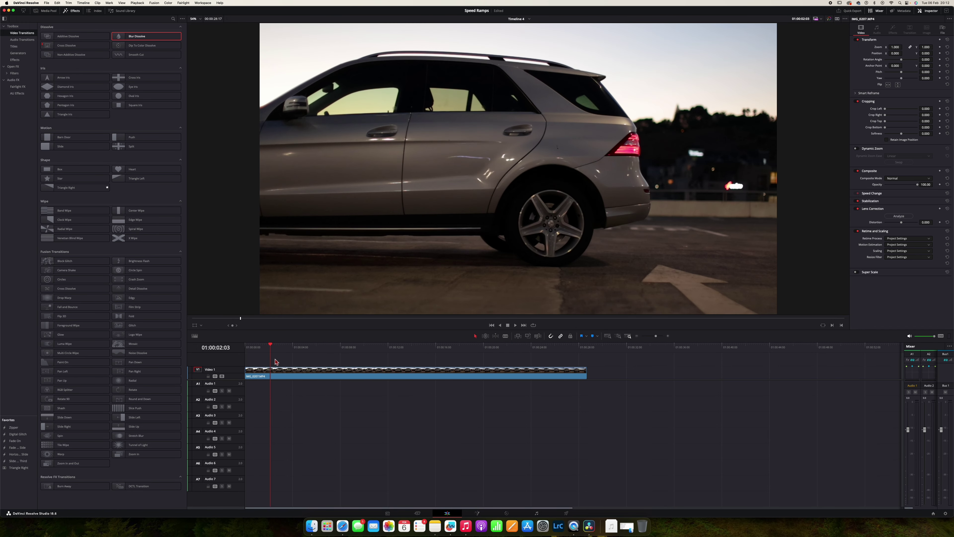
{"action": "right_click", "coordinate": [314, 378]}
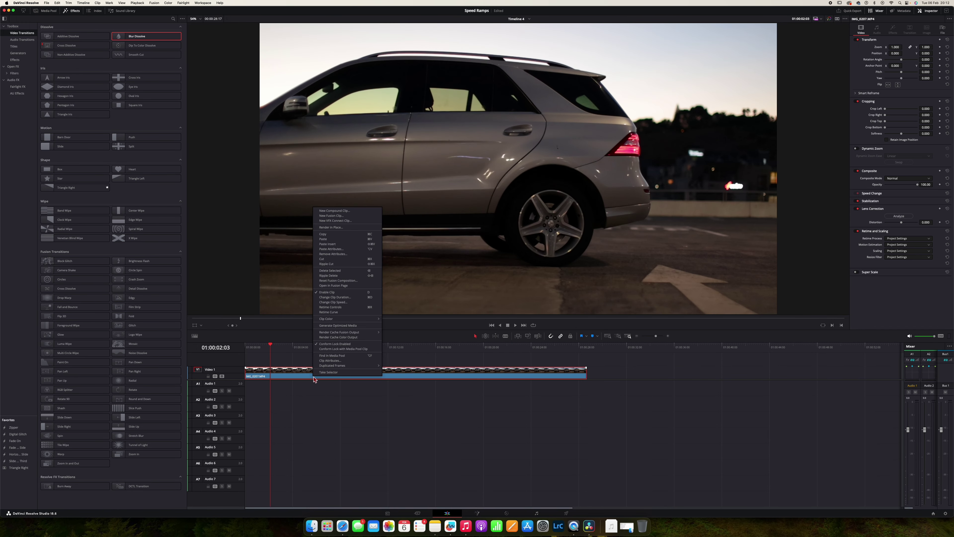
{"action": "left_click", "coordinate": [330, 308]}
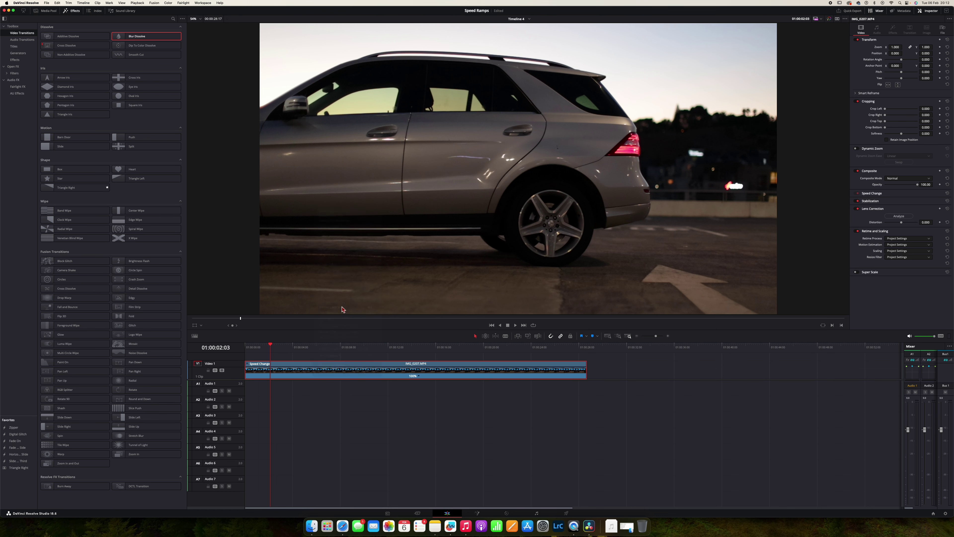
{"action": "right_click", "coordinate": [320, 376]}
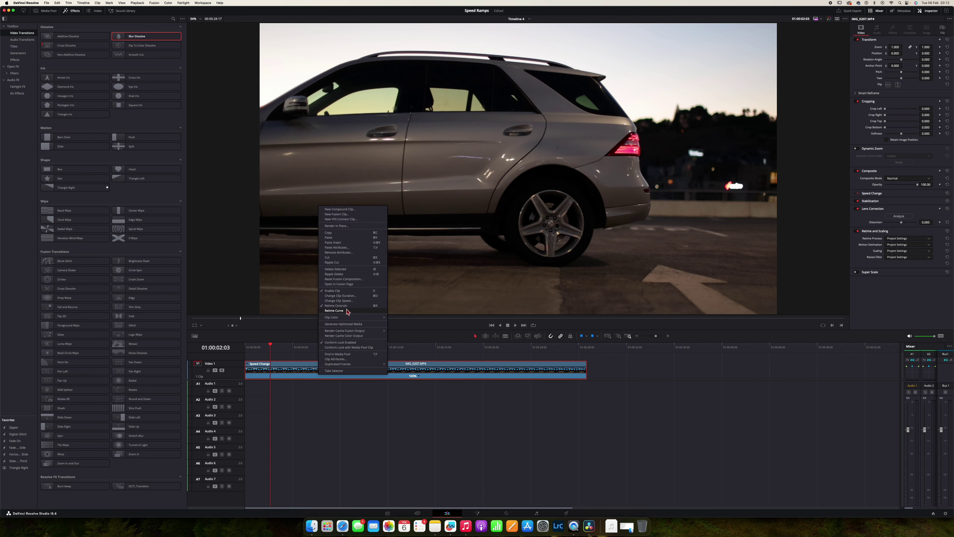
{"action": "left_click", "coordinate": [334, 311]}
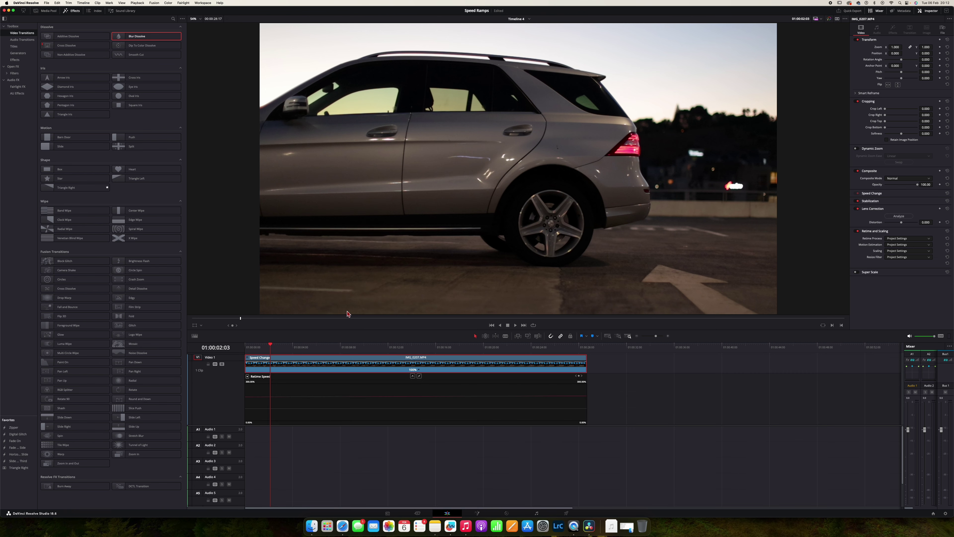
{"action": "left_click_drag", "start_coordinate": [278, 346], "coordinate": [367, 358]}
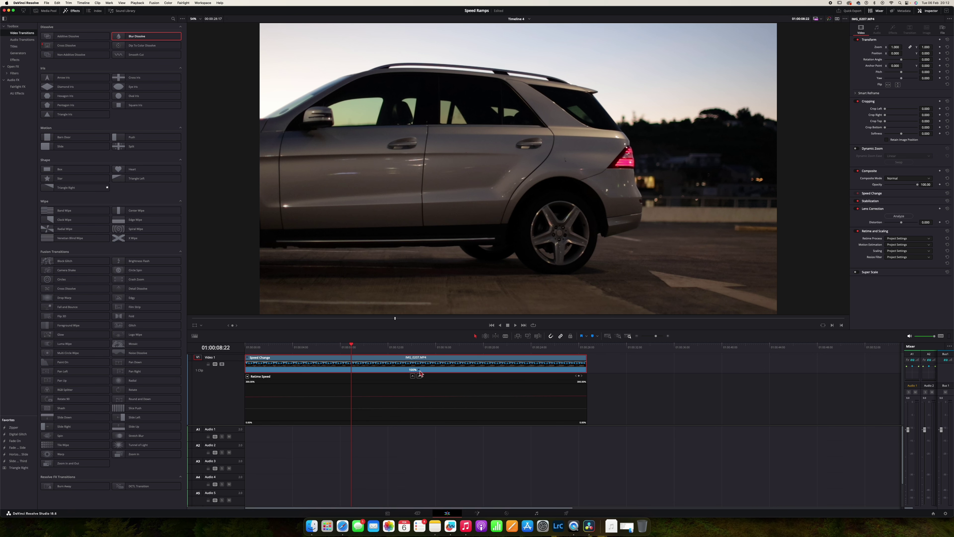
Add a speed point at the ramp start and set the second section to 800%.
{"action": "left_click_drag", "start_coordinate": [351, 346], "coordinate": [361, 353]}
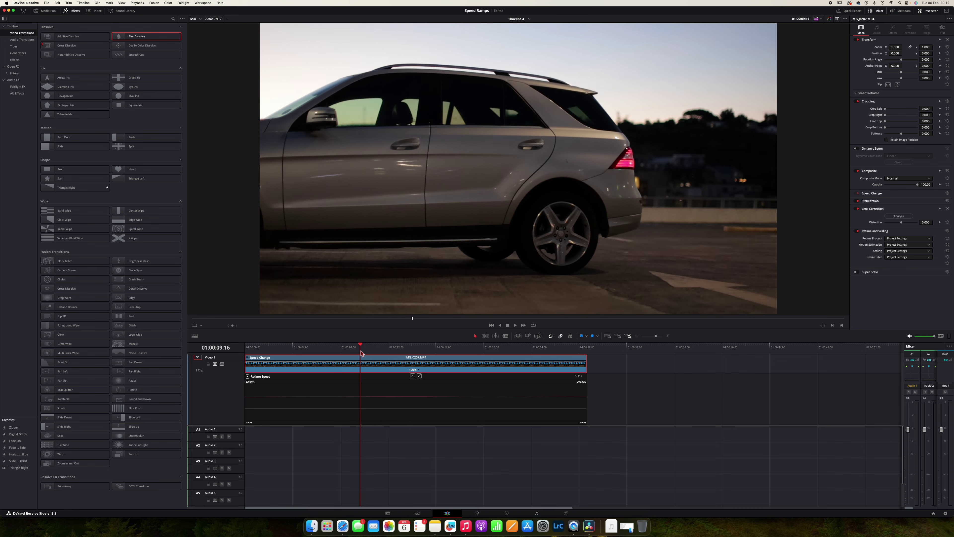
{"action": "left_click", "coordinate": [420, 370]}
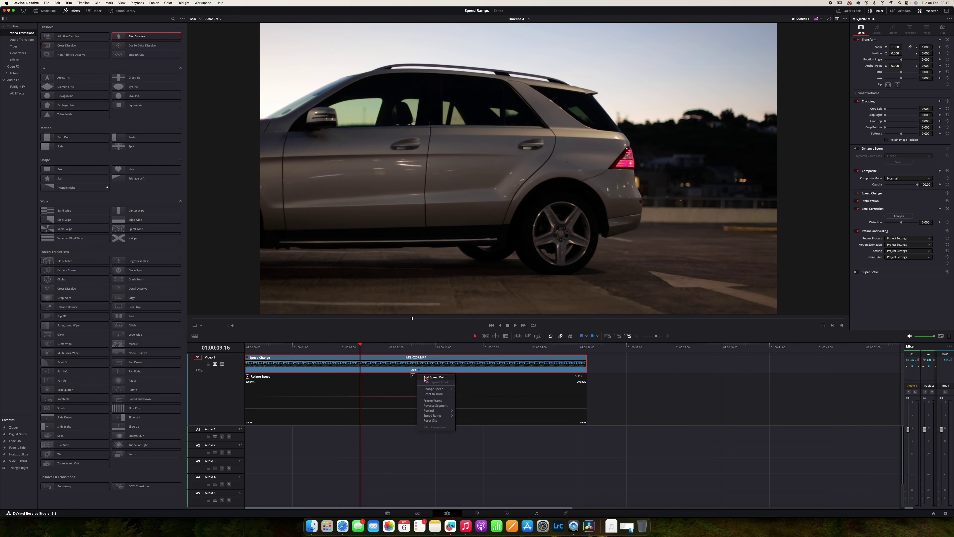
{"action": "left_click", "coordinate": [426, 377]}
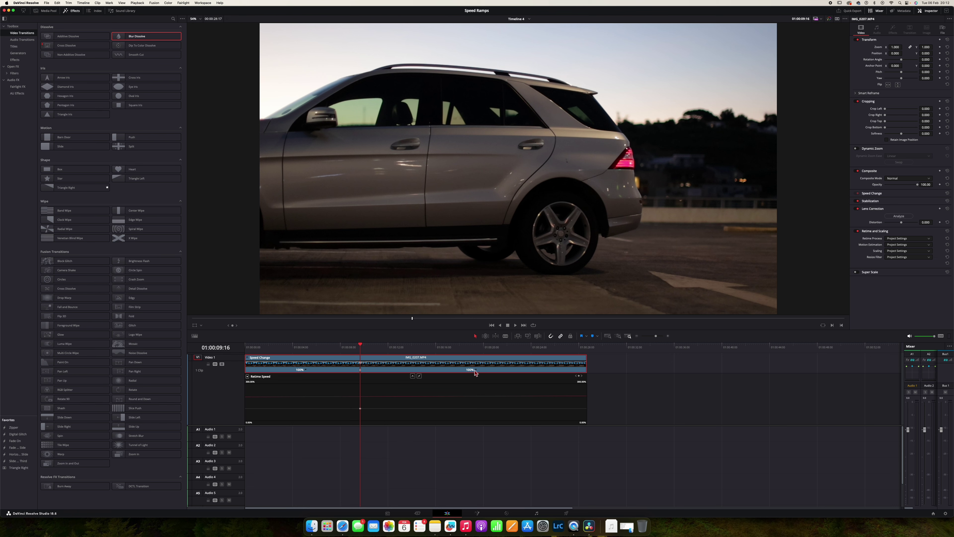
{"action": "left_click", "coordinate": [476, 370]}
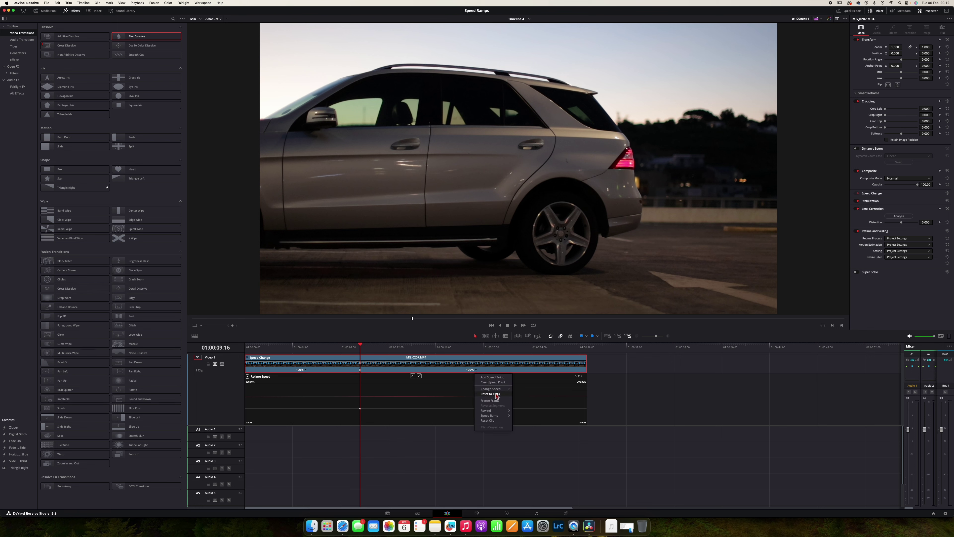
{"action": "mouse_move", "coordinate": [494, 391]}
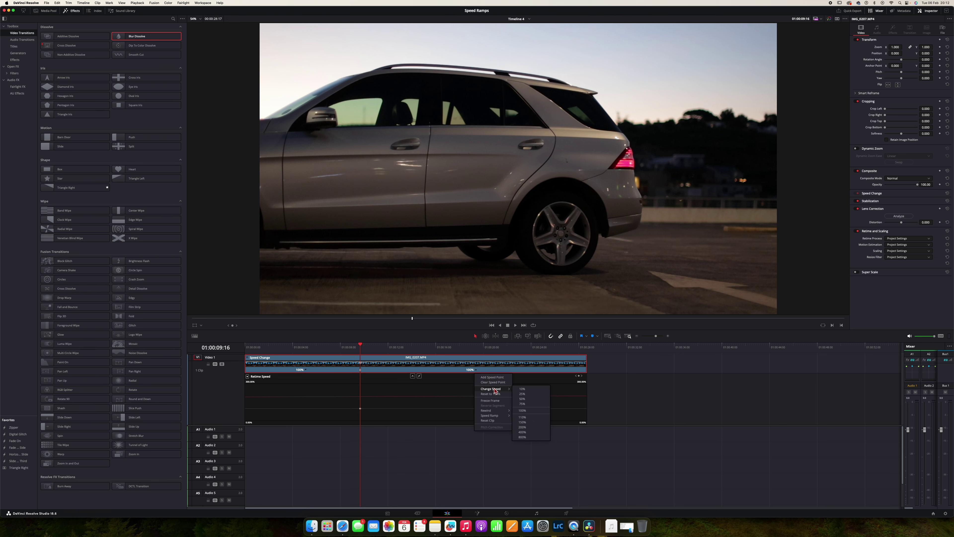
{"action": "left_click", "coordinate": [526, 437]}
{"action": "left_click", "coordinate": [349, 347]}
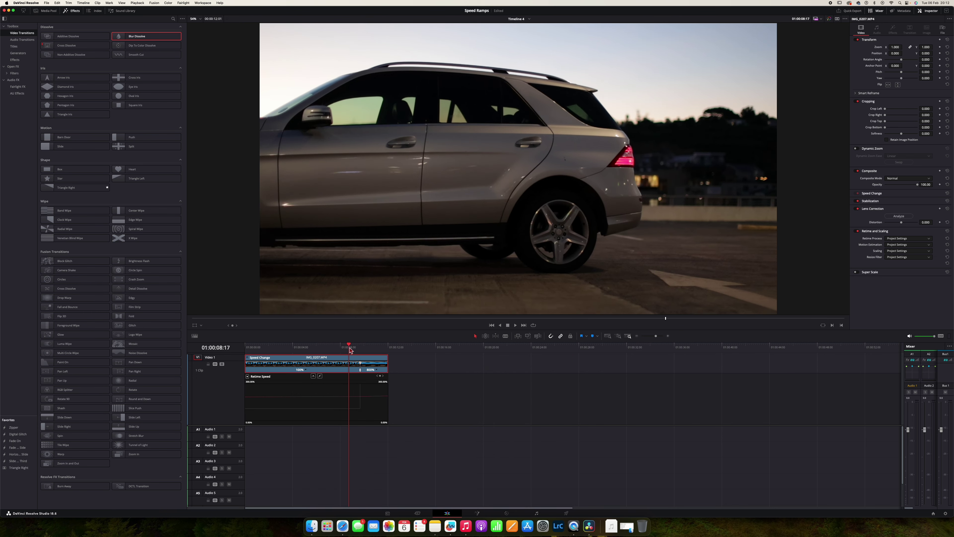
{"action": "key", "text": "space"}
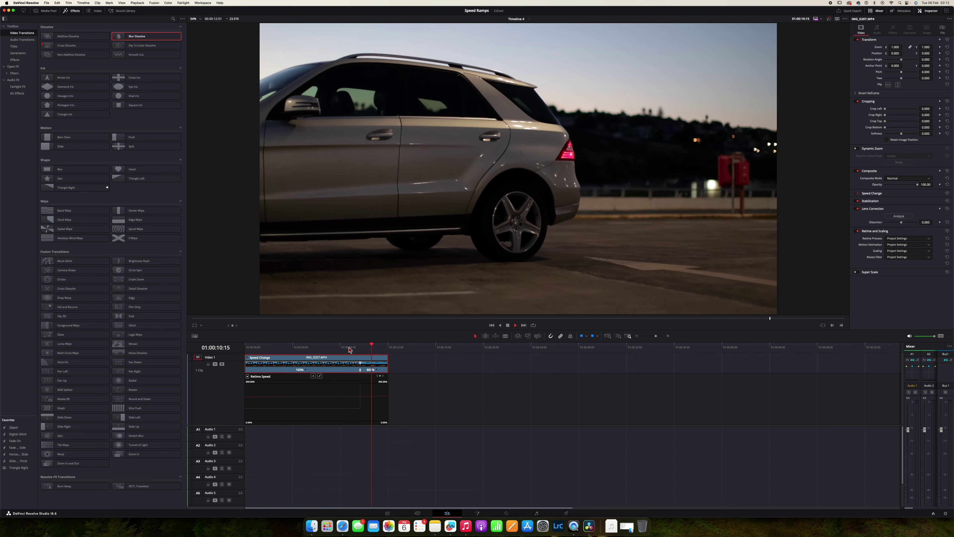
{"action": "key", "text": "space"}
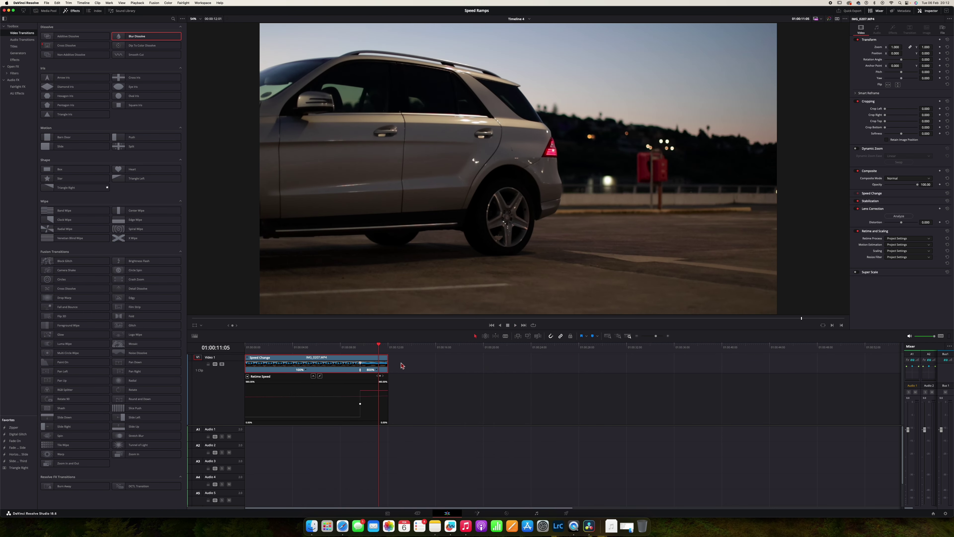
{"action": "left_click", "coordinate": [668, 336]}
{"action": "left_click", "coordinate": [667, 336]}
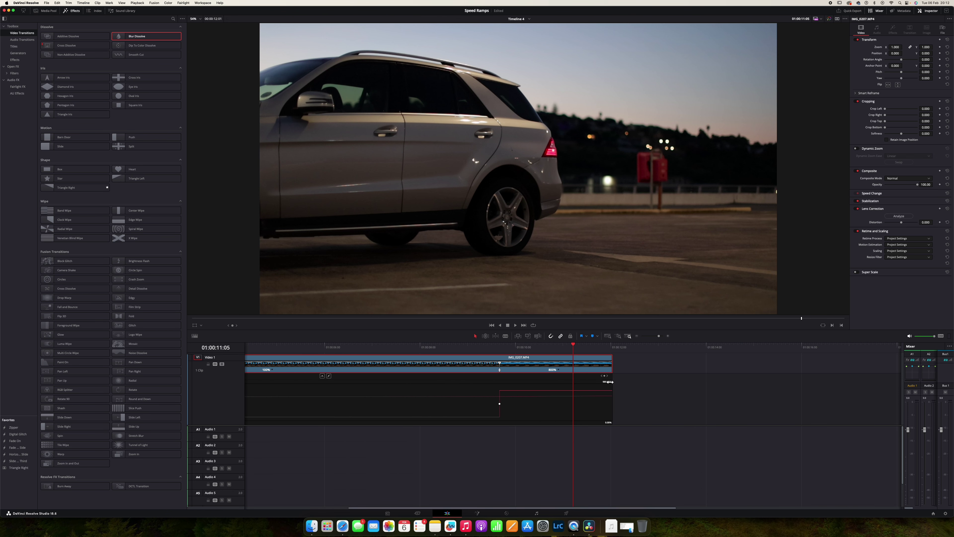
{"action": "left_click_drag", "start_coordinate": [608, 382], "coordinate": [610, 383]}
{"action": "mouse_move", "coordinate": [462, 420]}
{"action": "mouse_move", "coordinate": [518, 393]}
{"action": "left_click", "coordinate": [500, 405]}
Turn the 100%-to-800% ramp into an eased curve and steepen its ease.
{"action": "left_click", "coordinate": [322, 376]}
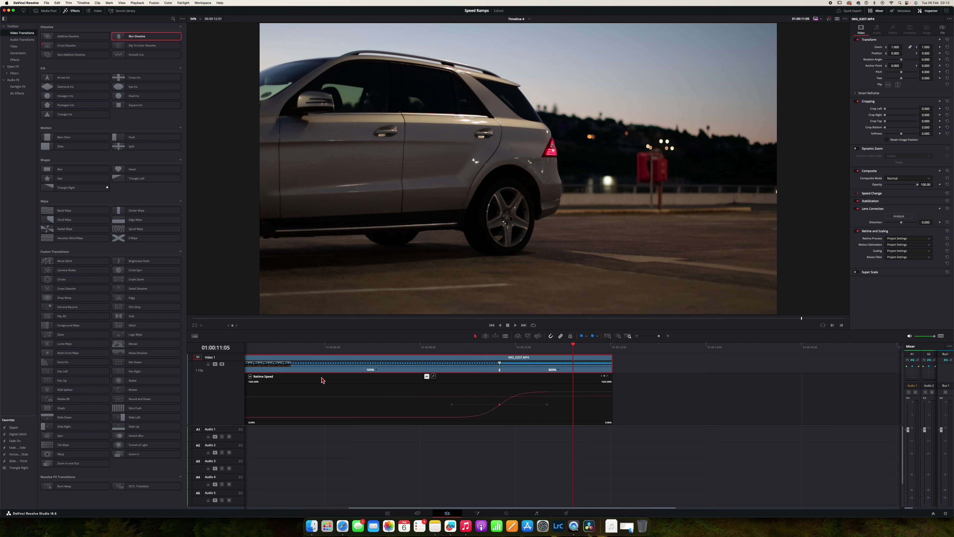
{"action": "left_click", "coordinate": [434, 376]}
{"action": "left_click", "coordinate": [427, 376]}
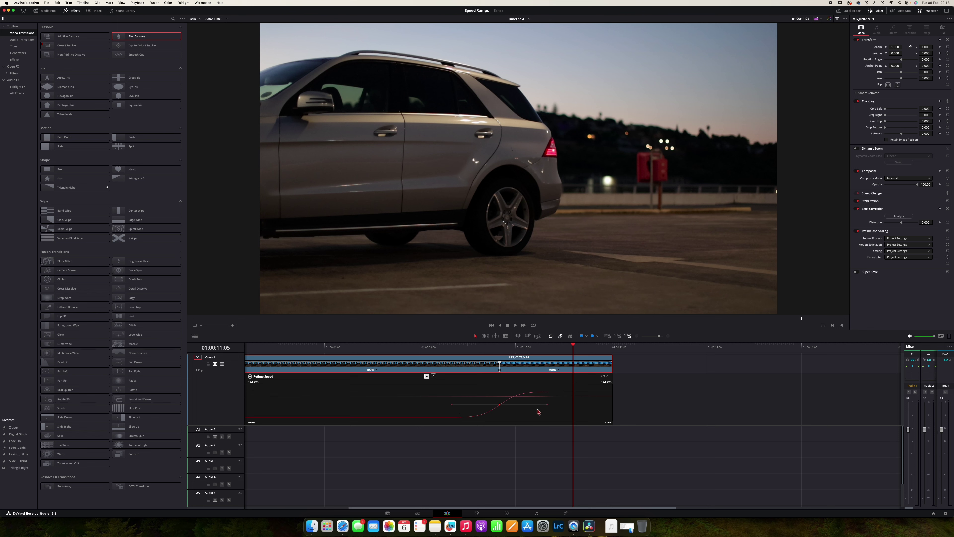
{"action": "left_click_drag", "start_coordinate": [547, 406], "coordinate": [513, 410]}
{"action": "left_click", "coordinate": [518, 409]}
{"action": "left_click", "coordinate": [499, 405]}
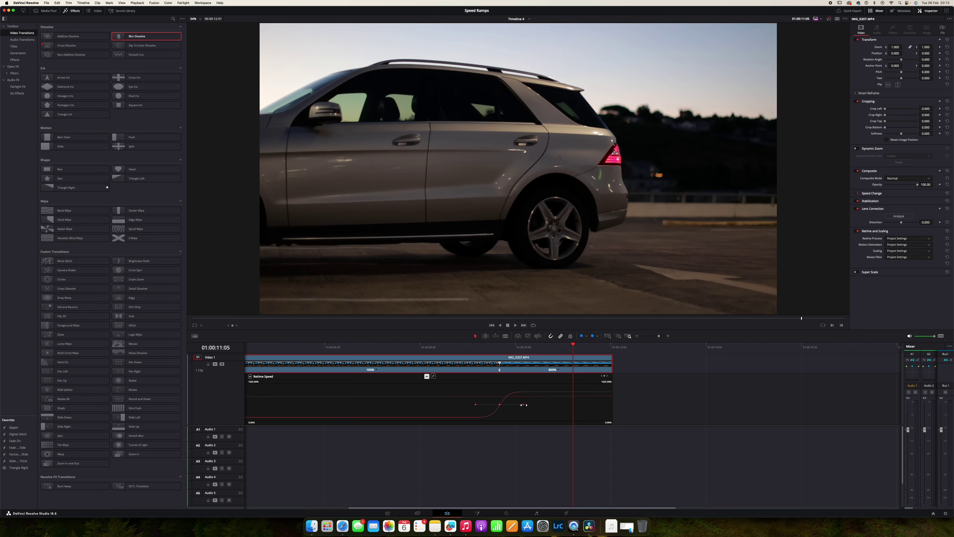
Play the eased speed ramp from just before it.
{"action": "left_click", "coordinate": [465, 350]}
{"action": "key", "text": "space"}
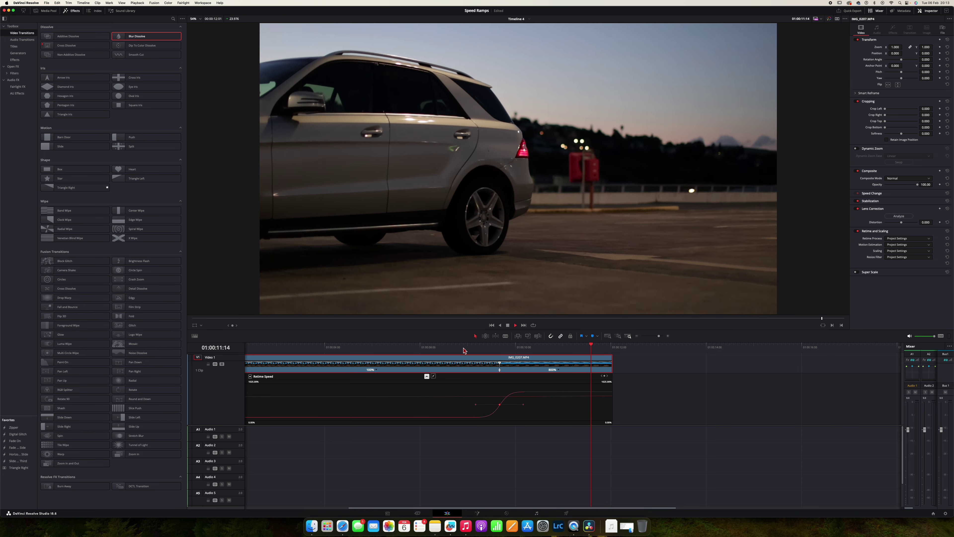
{"action": "key", "text": "space"}
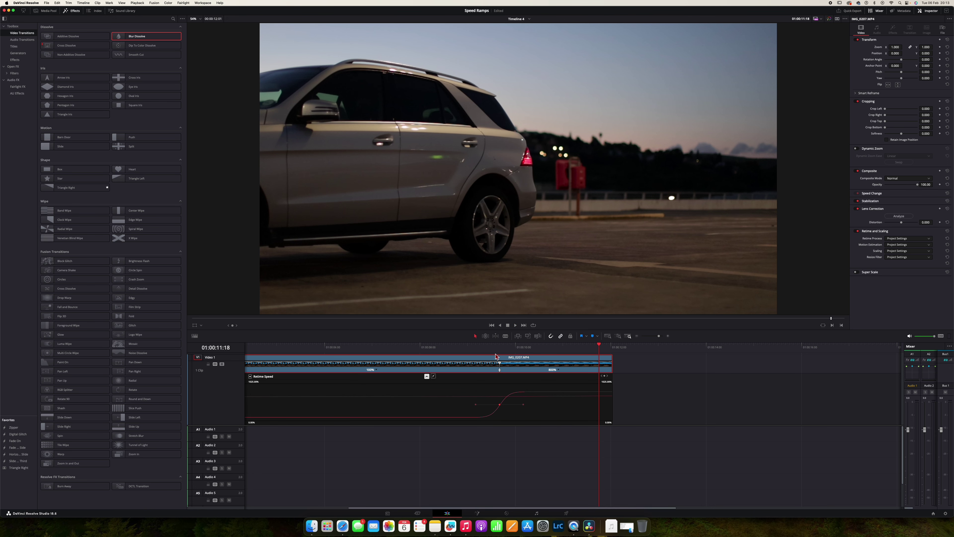
Add a speed point near the clip's end, insert an 800% Rewind section, and preview it.
{"action": "left_click", "coordinate": [577, 392], "text": "alt"}
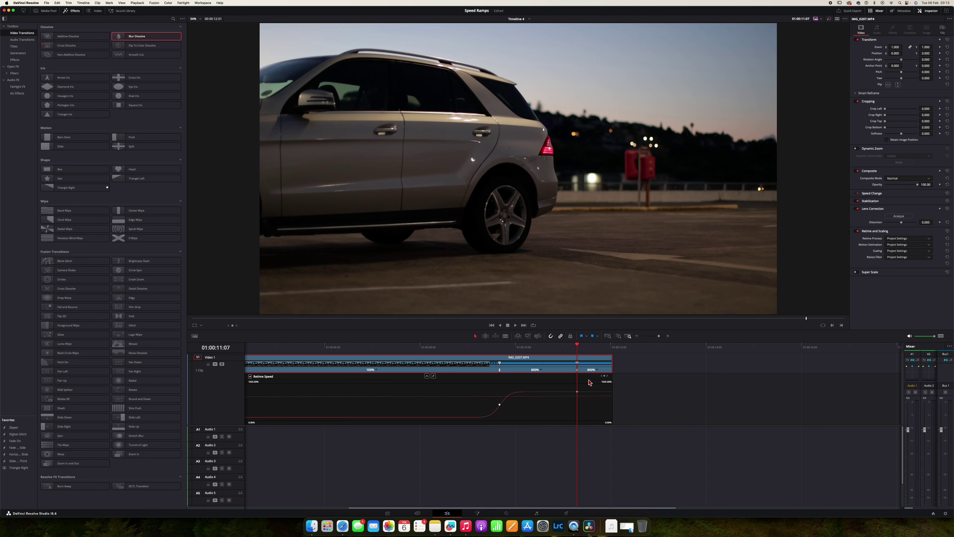
{"action": "left_click", "coordinate": [597, 370]}
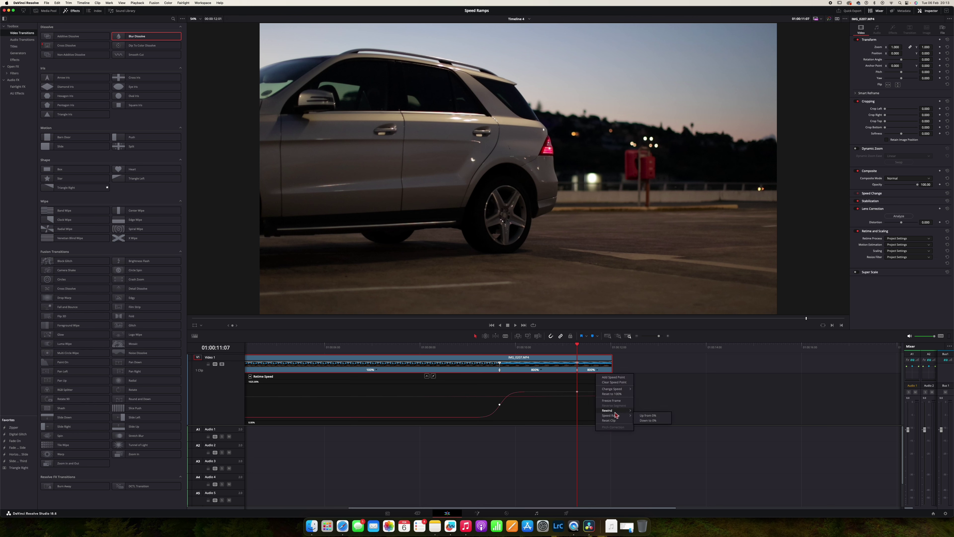
{"action": "mouse_move", "coordinate": [618, 410]}
{"action": "left_click", "coordinate": [643, 430]}
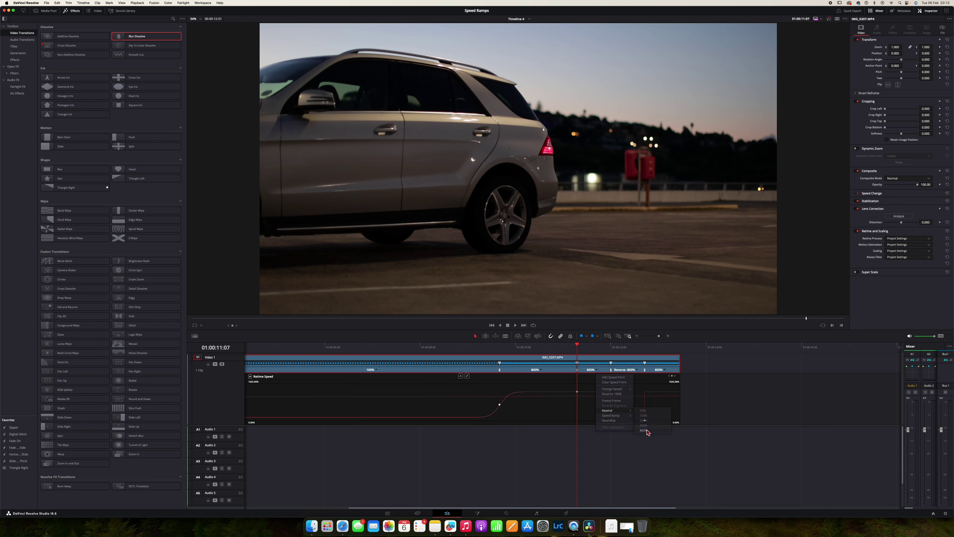
{"action": "left_click", "coordinate": [510, 349]}
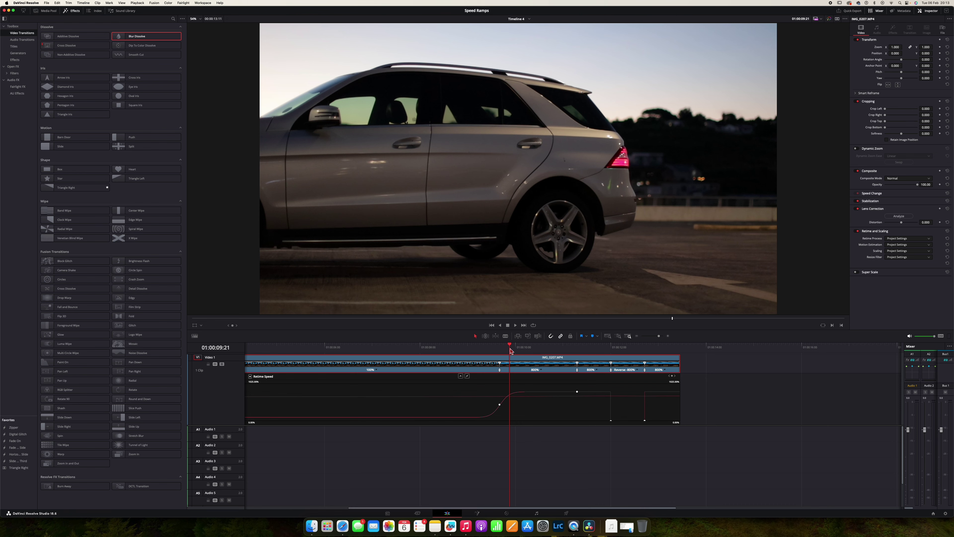
{"action": "key", "text": "space"}
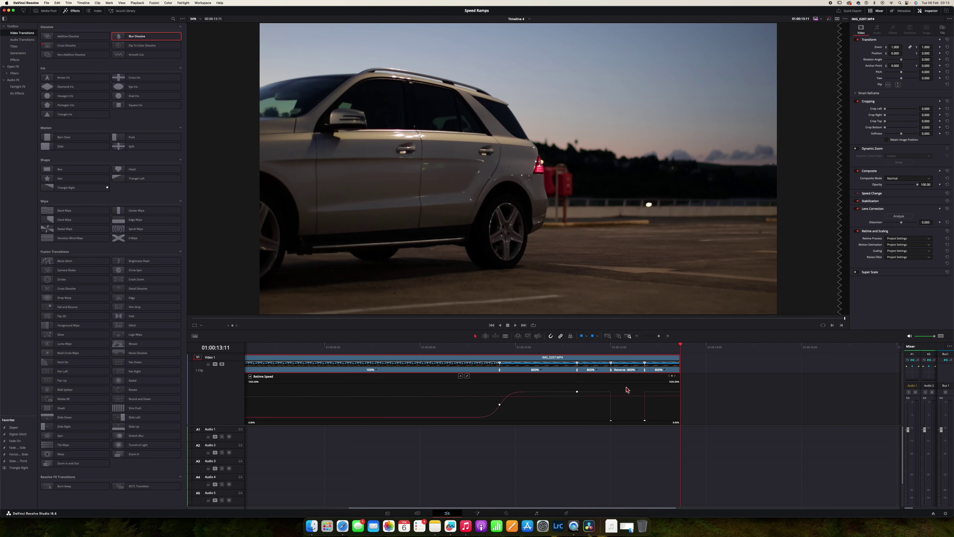
Adjust the reverse section's length and ease the second speed ramp.
{"action": "left_click_drag", "start_coordinate": [612, 420], "coordinate": [633, 420]}
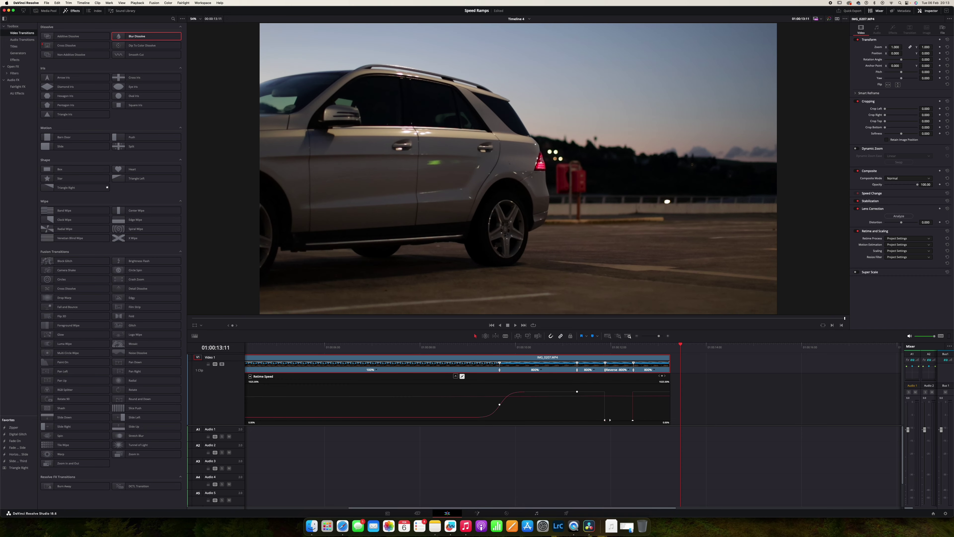
{"action": "left_click_drag", "start_coordinate": [582, 370], "coordinate": [551, 372]}
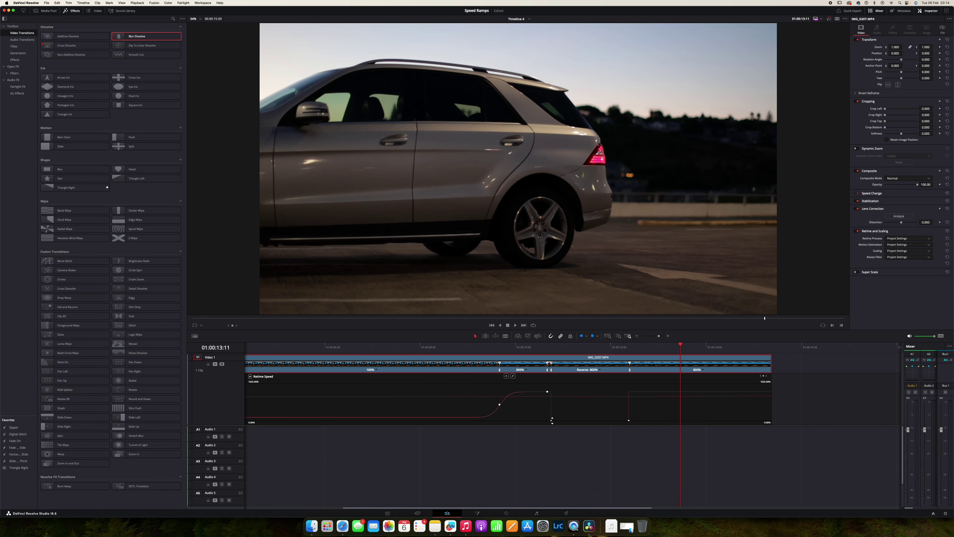
{"action": "left_click", "coordinate": [506, 376]}
Zoom out to fit the whole clip and play back the smoothed ramps.
{"action": "key", "text": "super+minus"}
{"action": "key", "text": "space"}
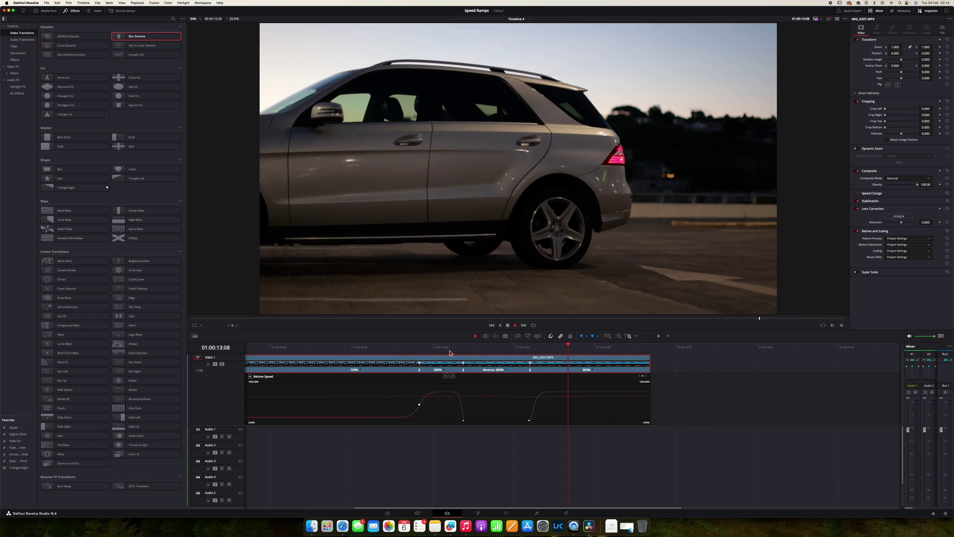
{"action": "left_click", "coordinate": [359, 350]}
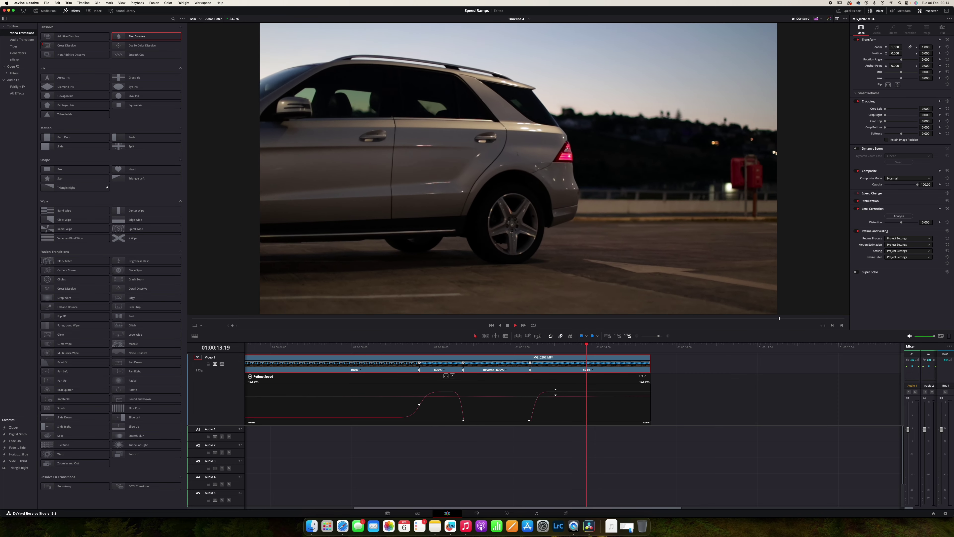
{"action": "key", "text": "space"}
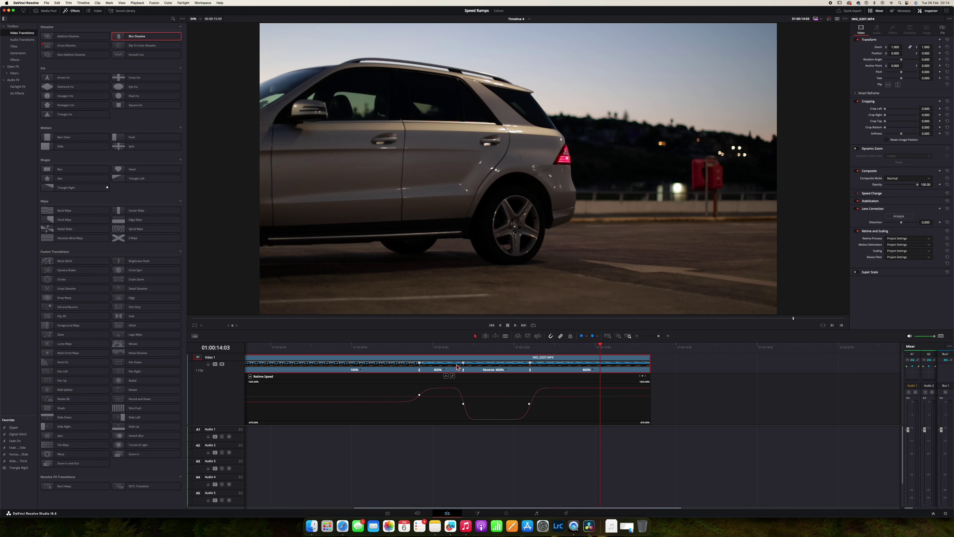
{"action": "left_click", "coordinate": [418, 350]}
Preview the ramped clip, then open the curve editor's parameter list.
{"action": "key", "text": "space"}
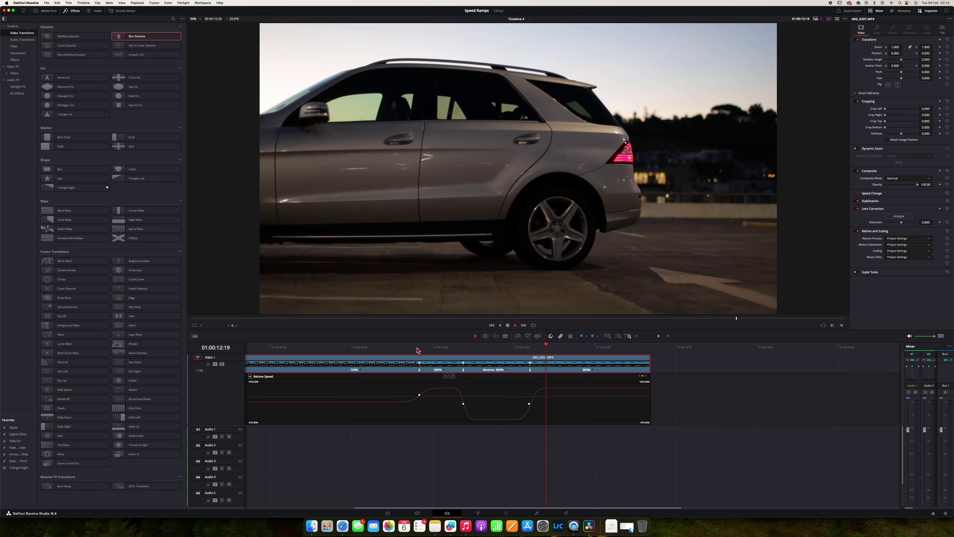
{"action": "key", "text": "space"}
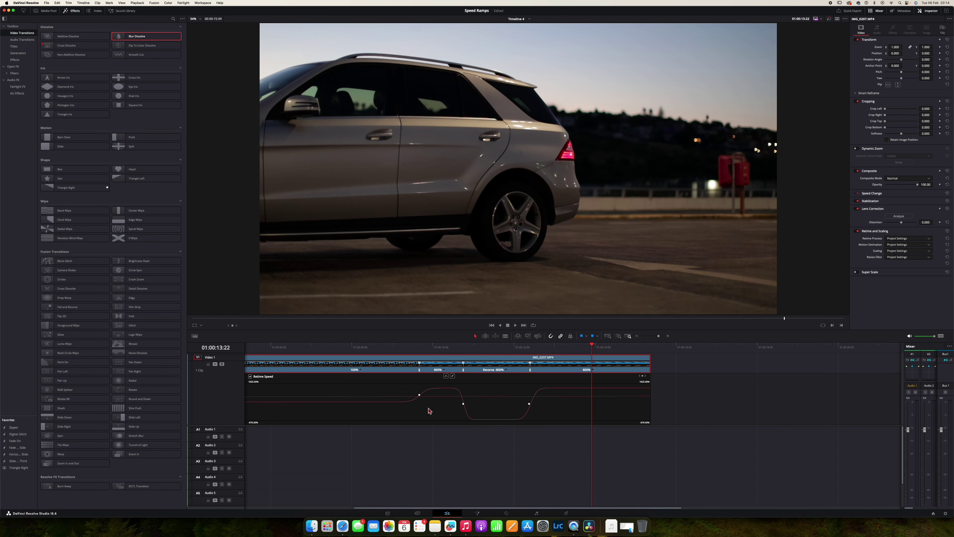
{"action": "left_click", "coordinate": [252, 380]}
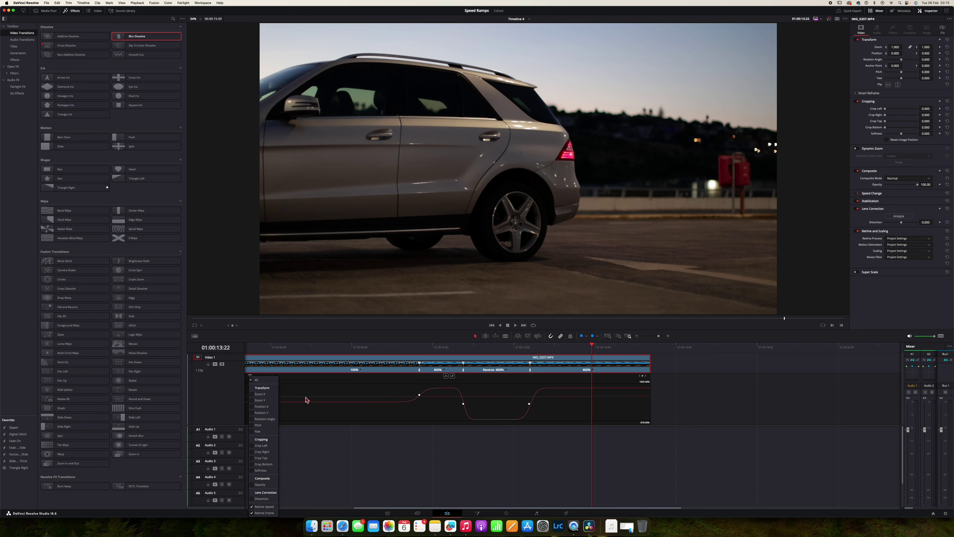
Switch the curve to Retime Frame, pull its keyframe earlier, and play back.
{"action": "left_click", "coordinate": [497, 401]}
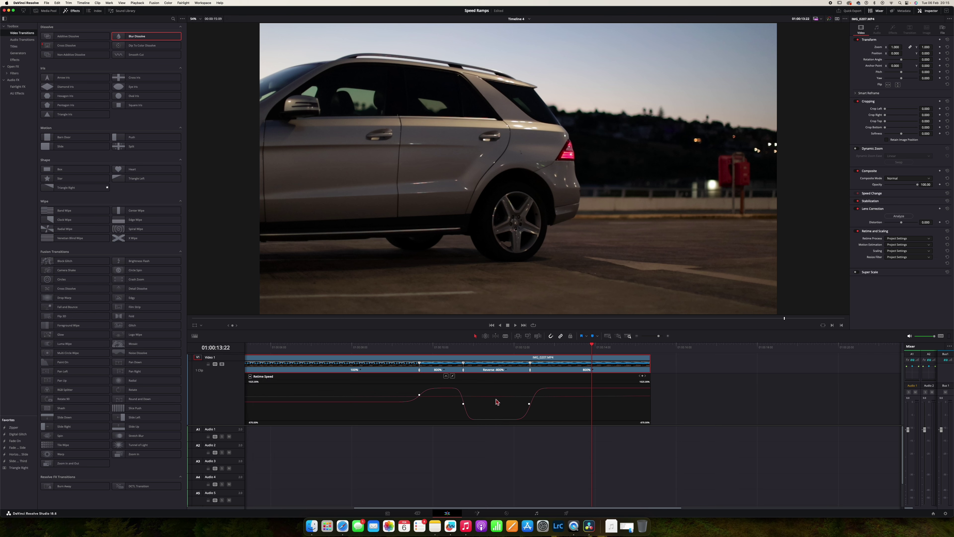
{"action": "left_click", "coordinate": [497, 399]}
{"action": "mouse_move", "coordinate": [529, 397]}
{"action": "mouse_move", "coordinate": [529, 397]}
{"action": "left_mouse_down"}
{"action": "mouse_move", "coordinate": [530, 410]}
{"action": "mouse_move", "coordinate": [529, 392]}
{"action": "left_mouse_up"}
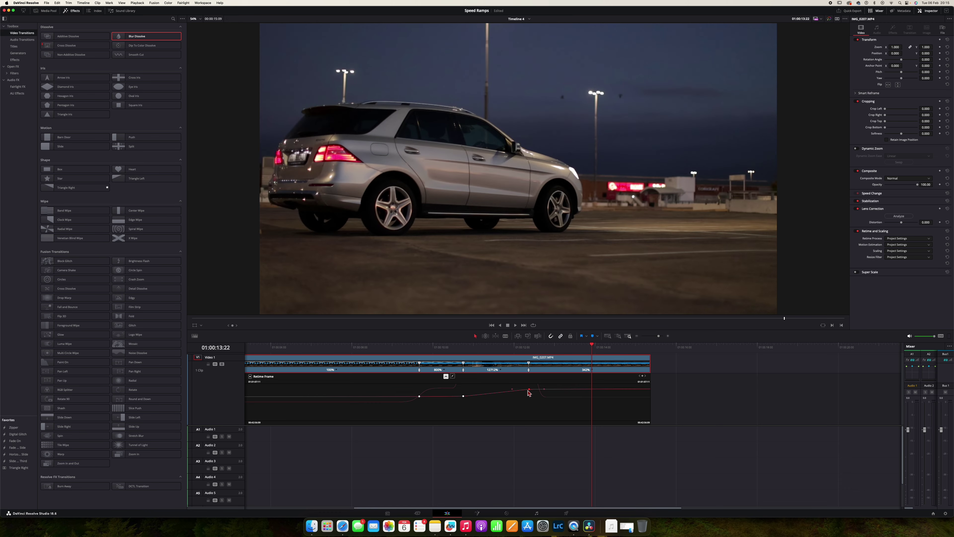
{"action": "left_click", "coordinate": [477, 353]}
{"action": "key", "text": "space"}
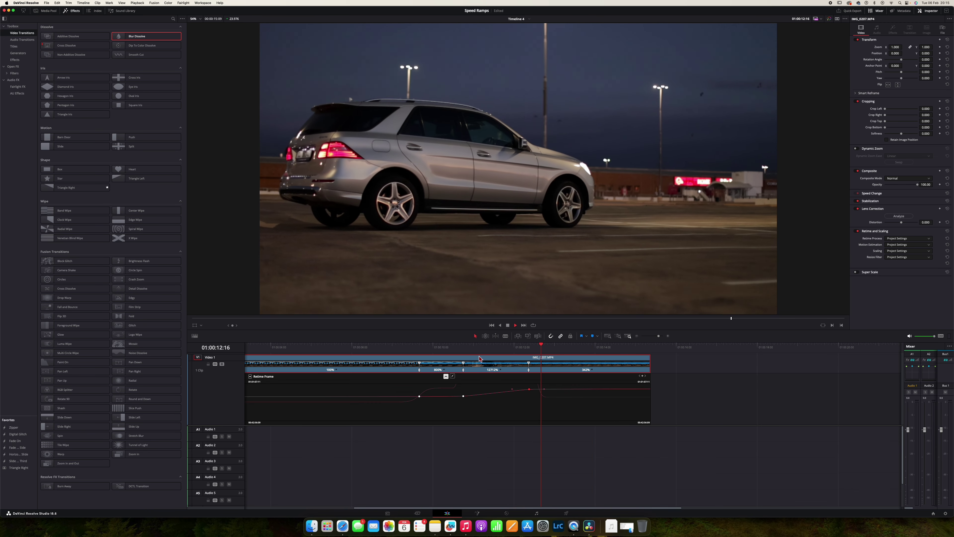
{"action": "key", "text": "space"}
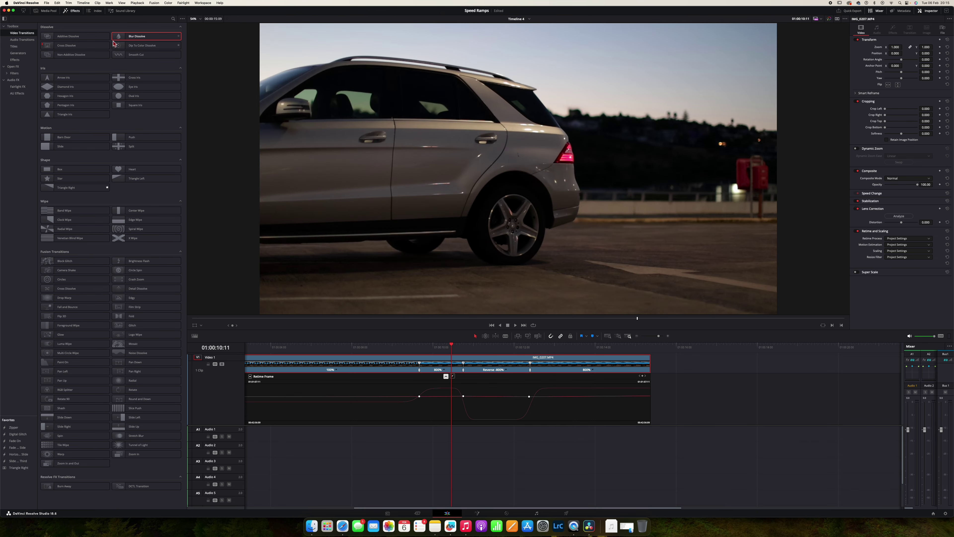
Open the Media Pool and load Timeline 3.
{"action": "left_click", "coordinate": [45, 11]}
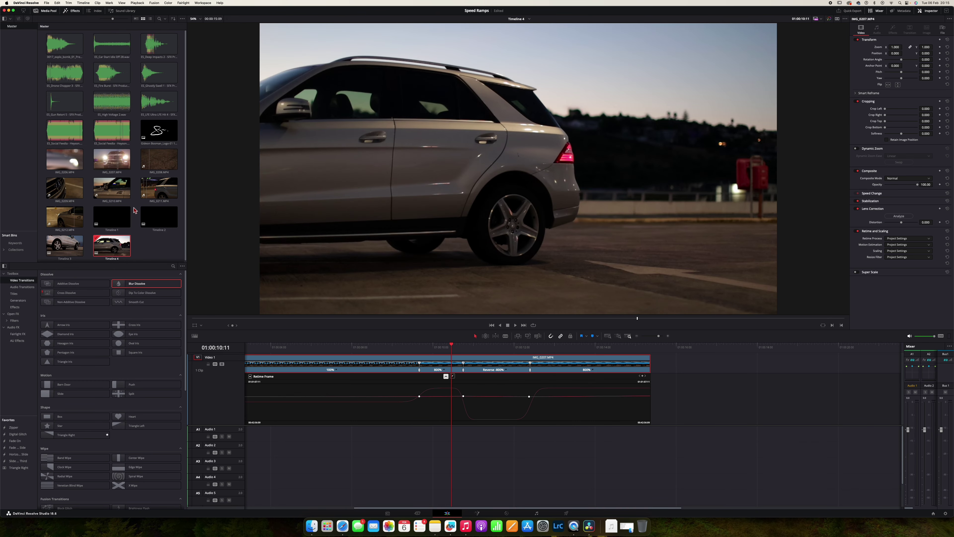
{"action": "left_click", "coordinate": [70, 245]}
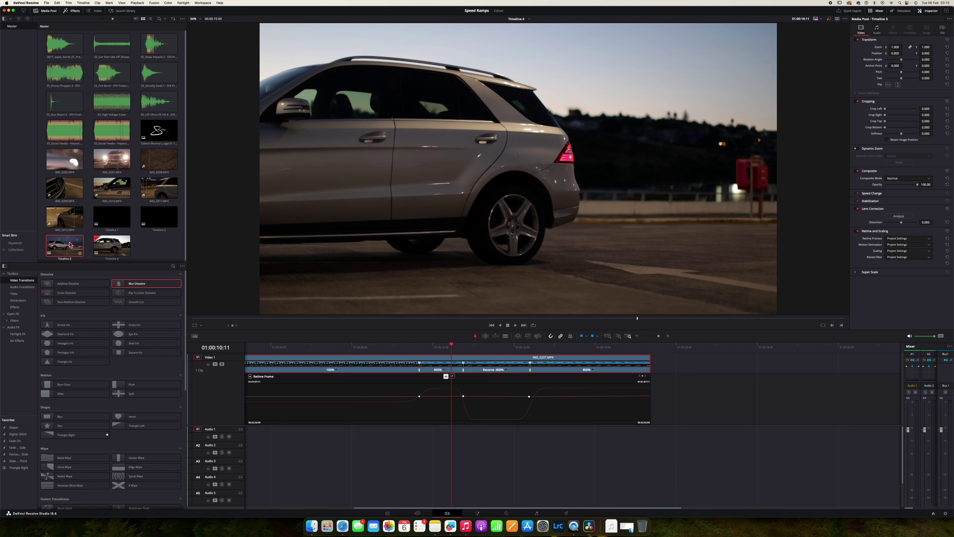
{"action": "double_click", "coordinate": [70, 244]}
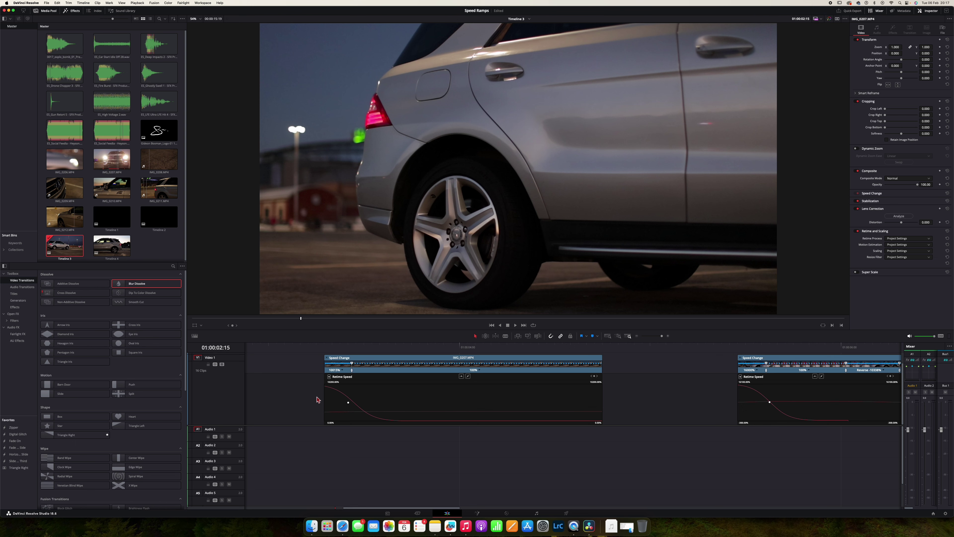
{"action": "left_click", "coordinate": [326, 346]}
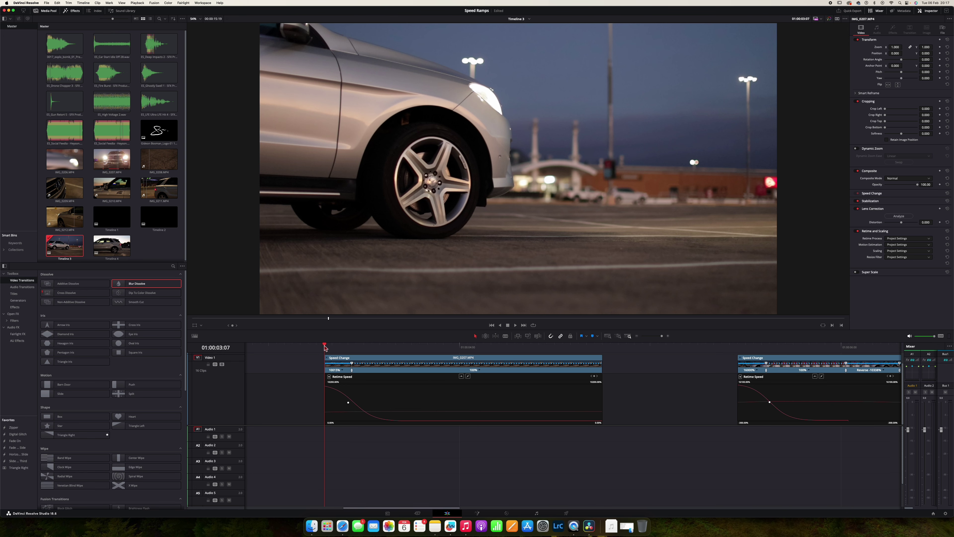
{"action": "key", "text": "space"}
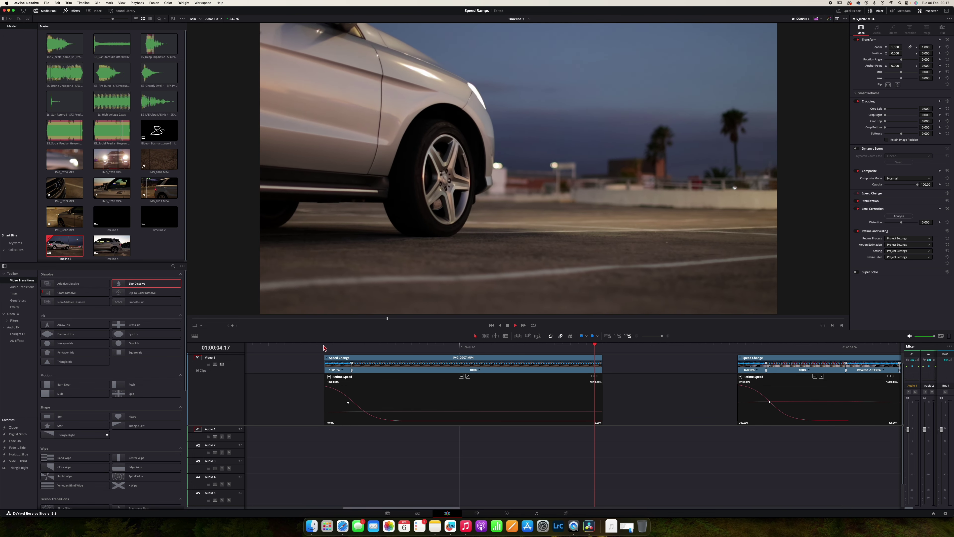
{"action": "key", "text": "space"}
{"action": "key", "text": "space"}
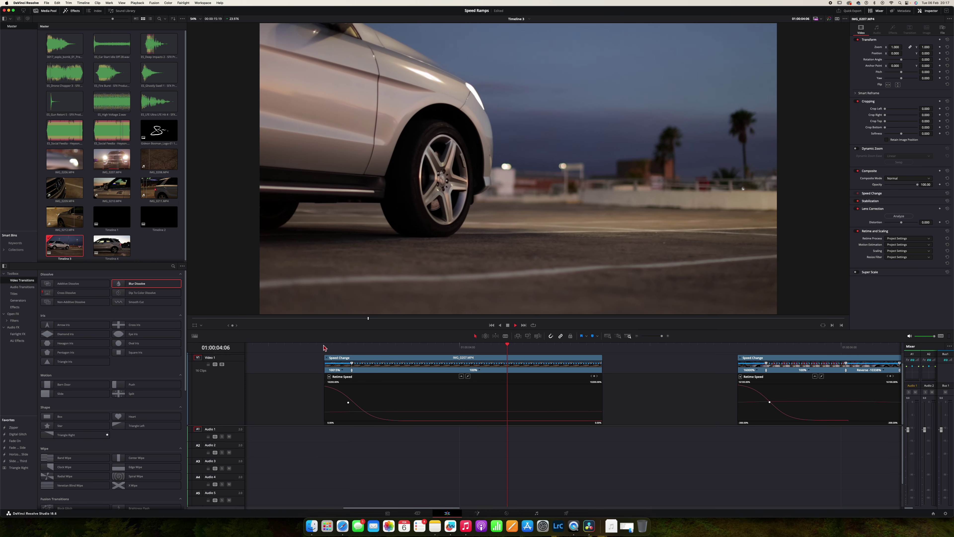
{"action": "key", "text": "space"}
Select the reversing Speed Change clip and play its reverse ramp twice.
{"action": "left_click_drag", "start_coordinate": [406, 507], "coordinate": [472, 511]}
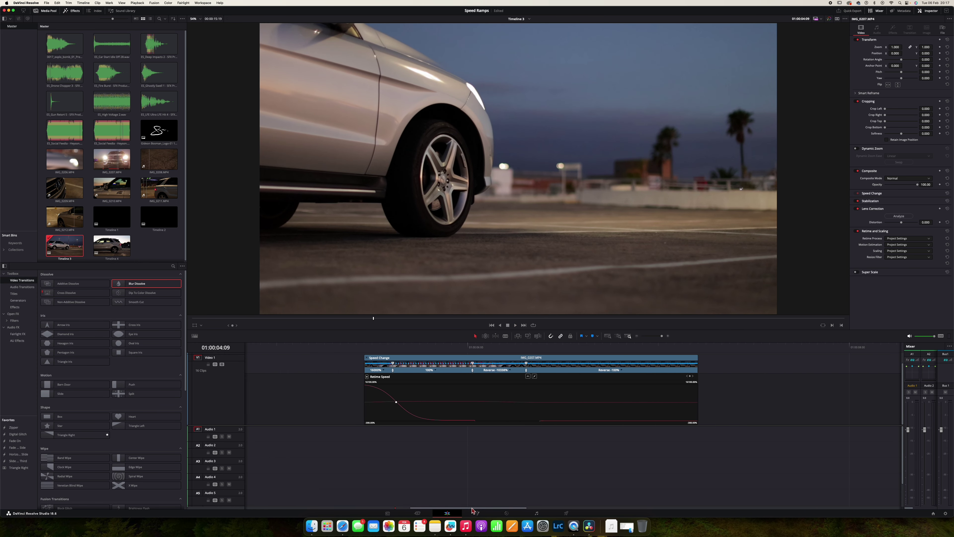
{"action": "left_click", "coordinate": [368, 346]}
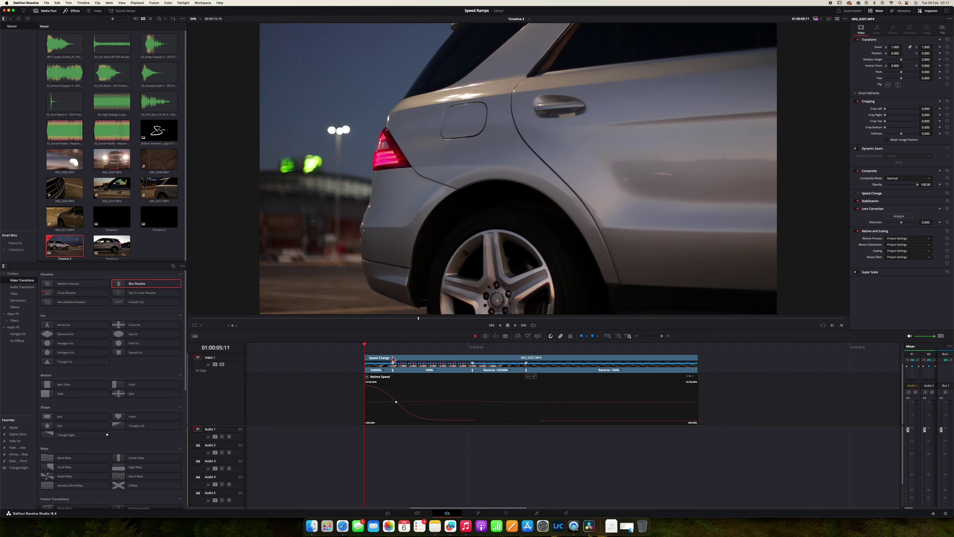
{"action": "left_click", "coordinate": [647, 421]}
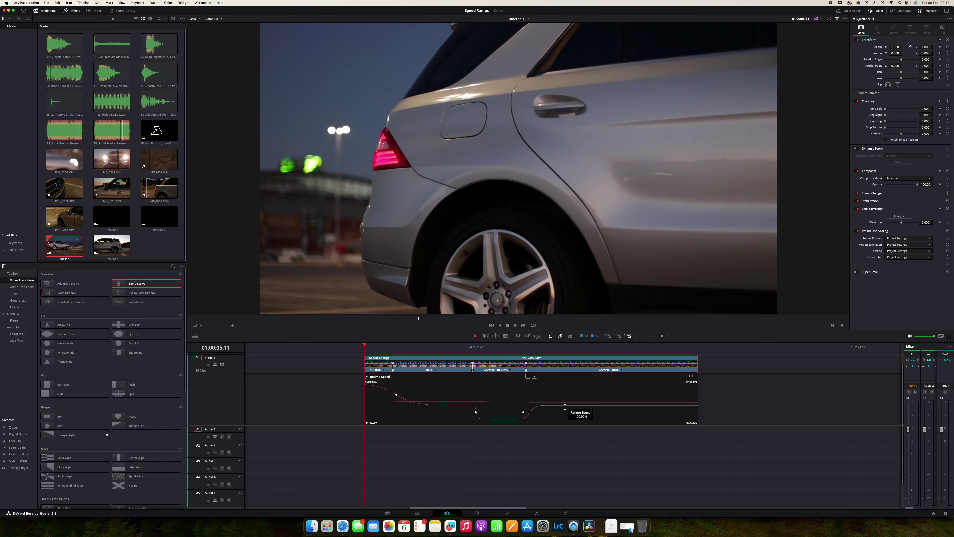
{"action": "key", "text": "space"}
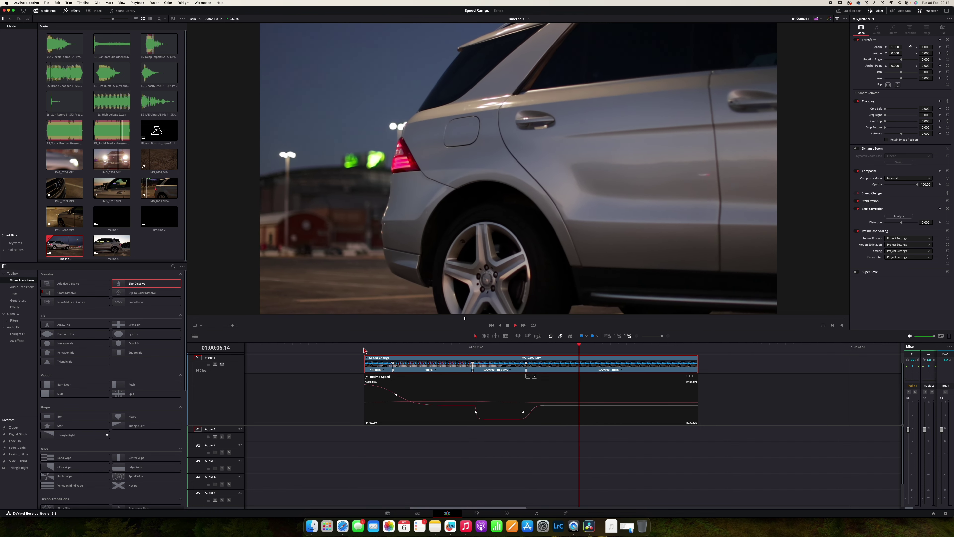
{"action": "left_click", "coordinate": [363, 350]}
{"action": "key", "text": "space"}
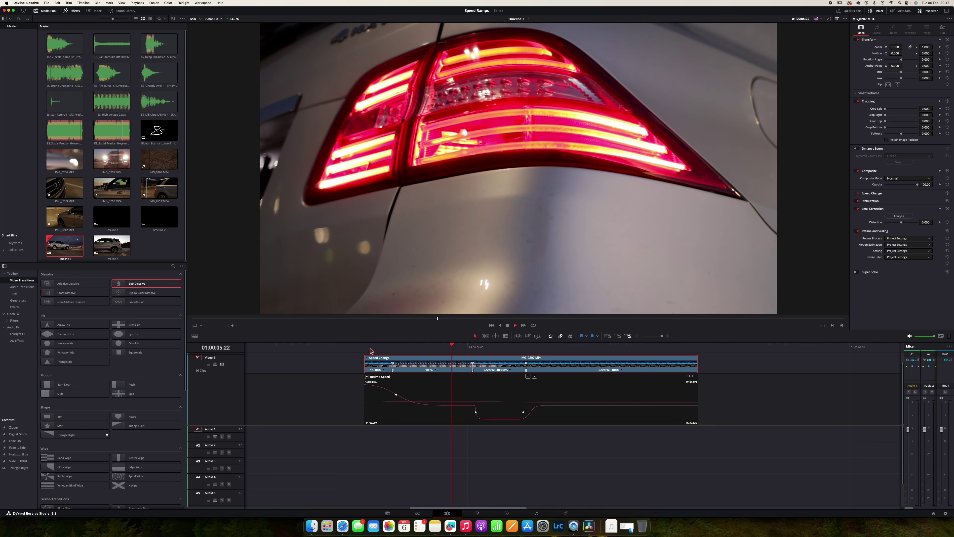
{"action": "left_click_drag", "start_coordinate": [504, 508], "coordinate": [603, 508]}
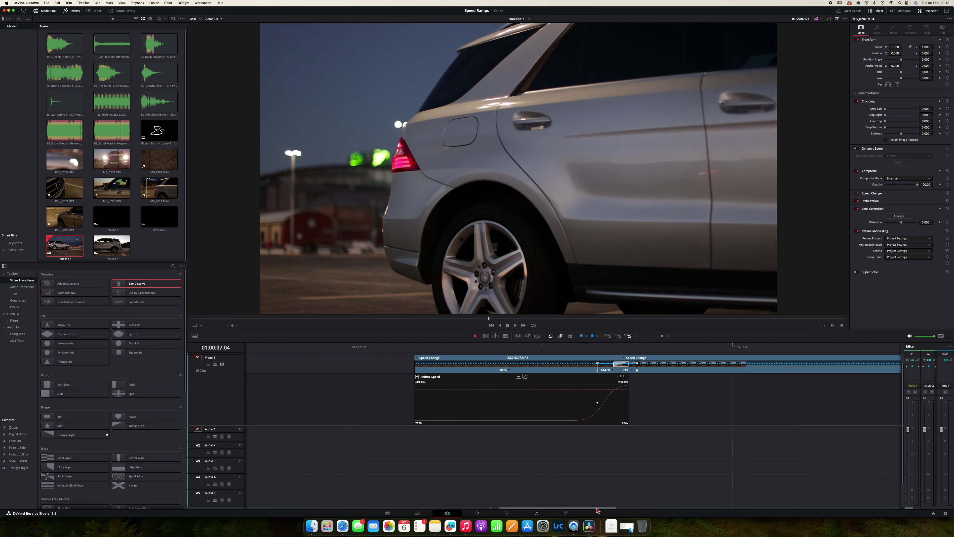
Show the Retime Speed curves for the next and the first Speed Change clips.
{"action": "left_click", "coordinate": [603, 358]}
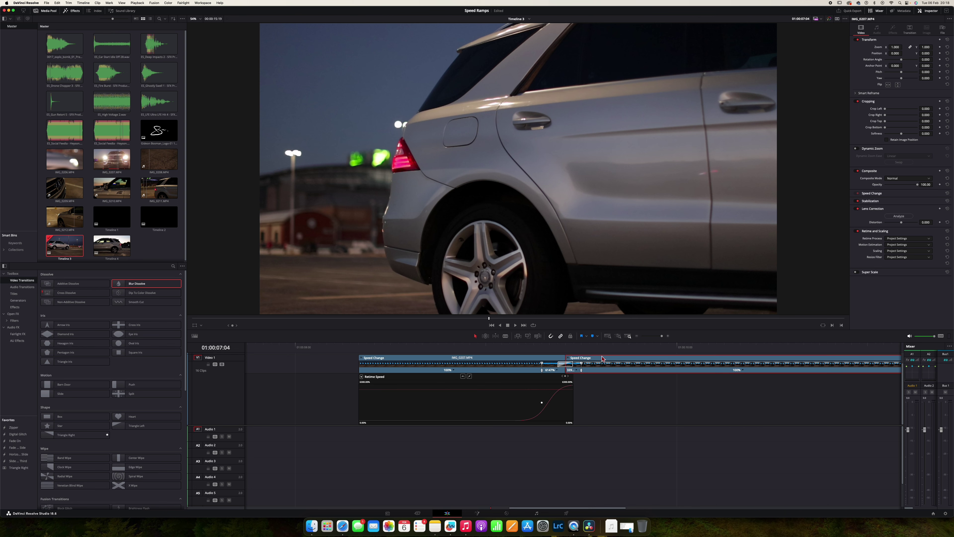
{"action": "right_click", "coordinate": [602, 357]}
{"action": "left_click", "coordinate": [627, 298]}
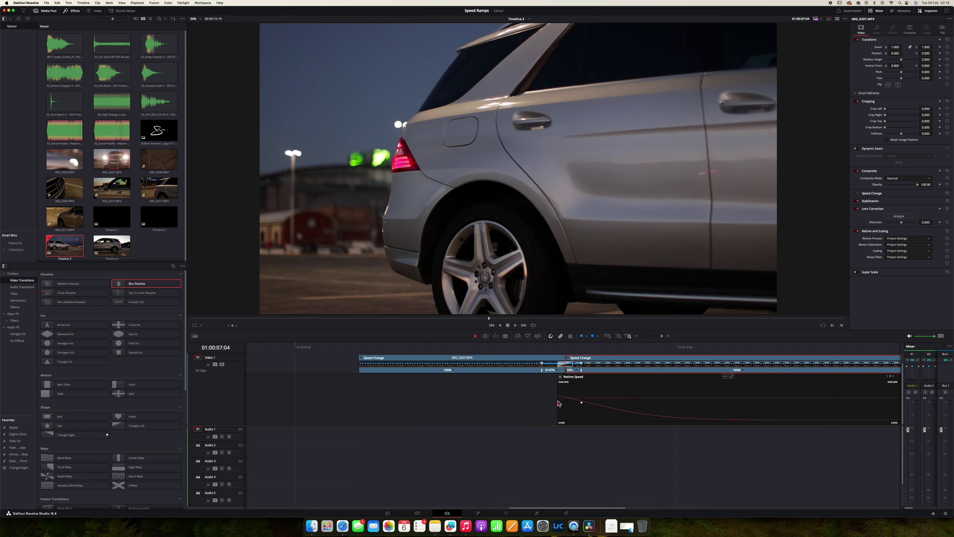
{"action": "left_click", "coordinate": [547, 363]}
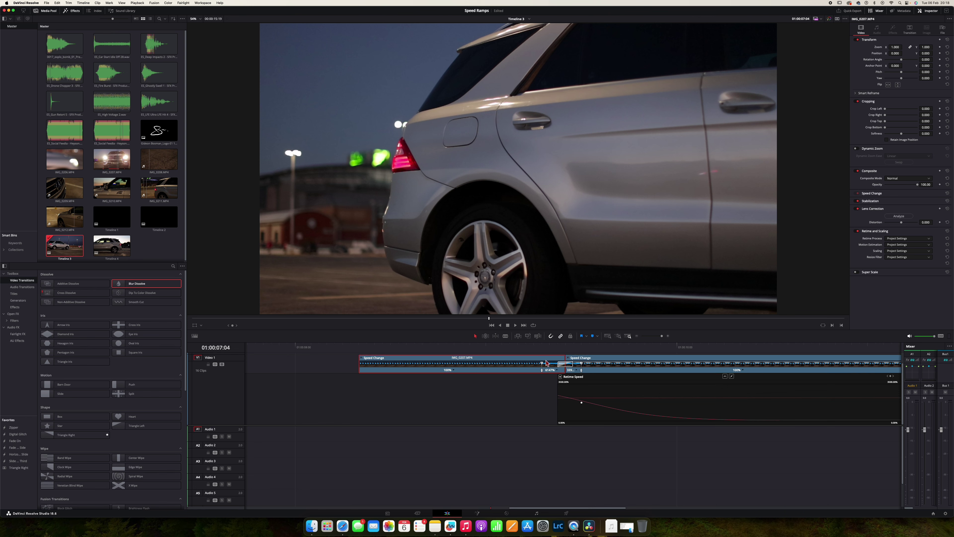
{"action": "right_click", "coordinate": [546, 362]}
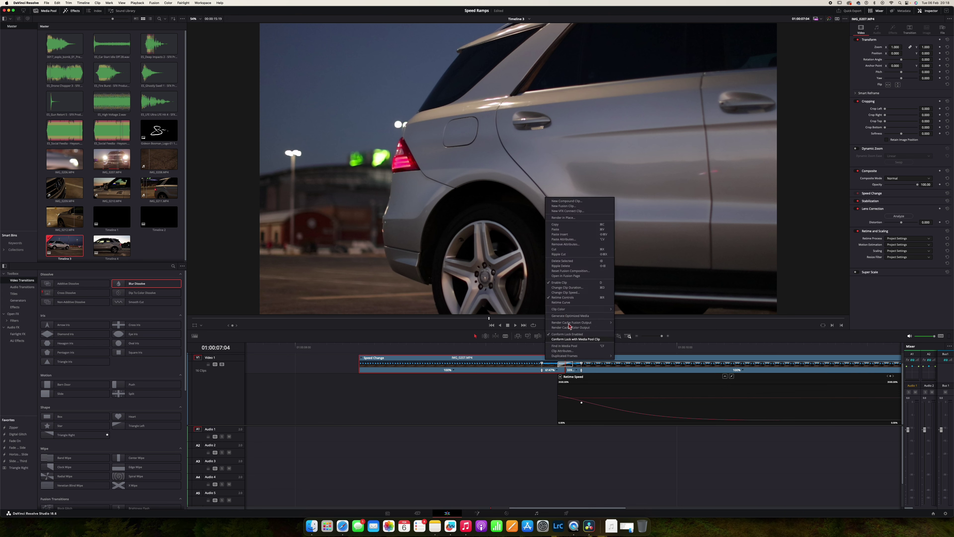
{"action": "left_click", "coordinate": [564, 302]}
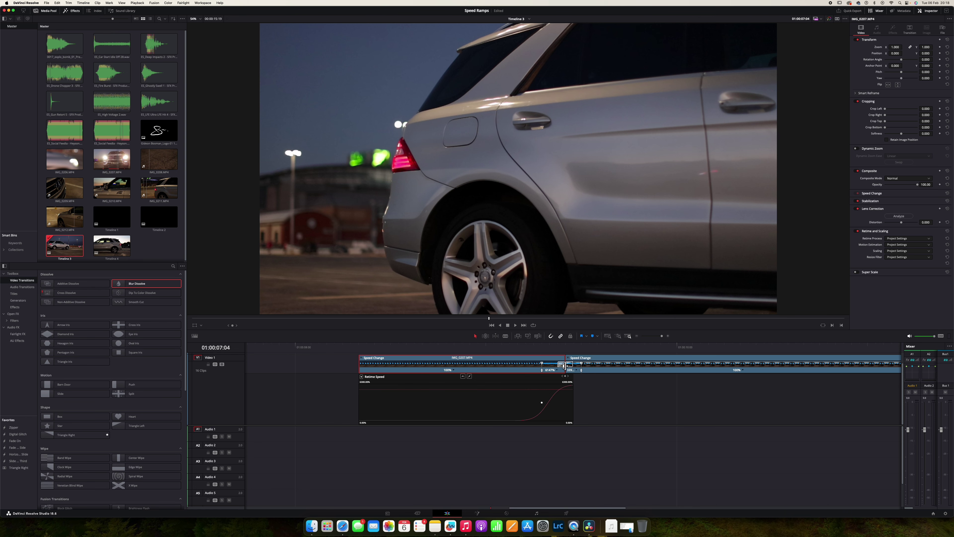
Jump to the cut between the clips, zoom in, and step back one frame.
{"action": "key", "text": "Down"}
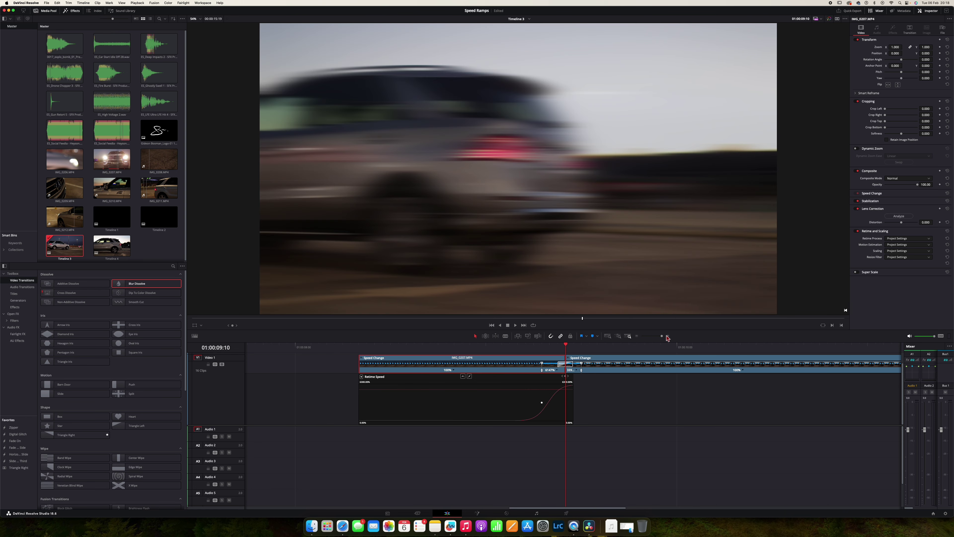
{"action": "left_click", "coordinate": [667, 336]}
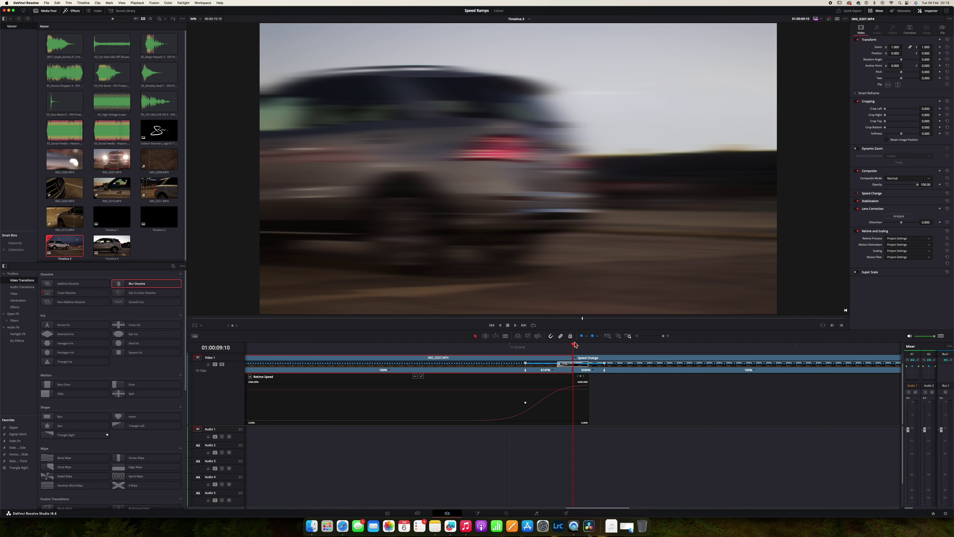
{"action": "key", "text": "Left"}
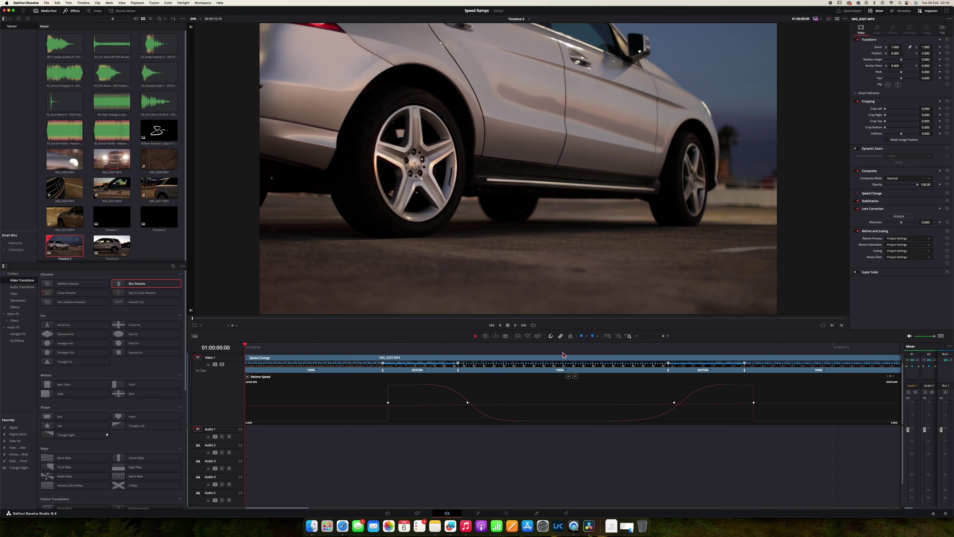
Zoom out to fit the alternating-speed clip and play it back.
{"action": "left_click", "coordinate": [637, 338]}
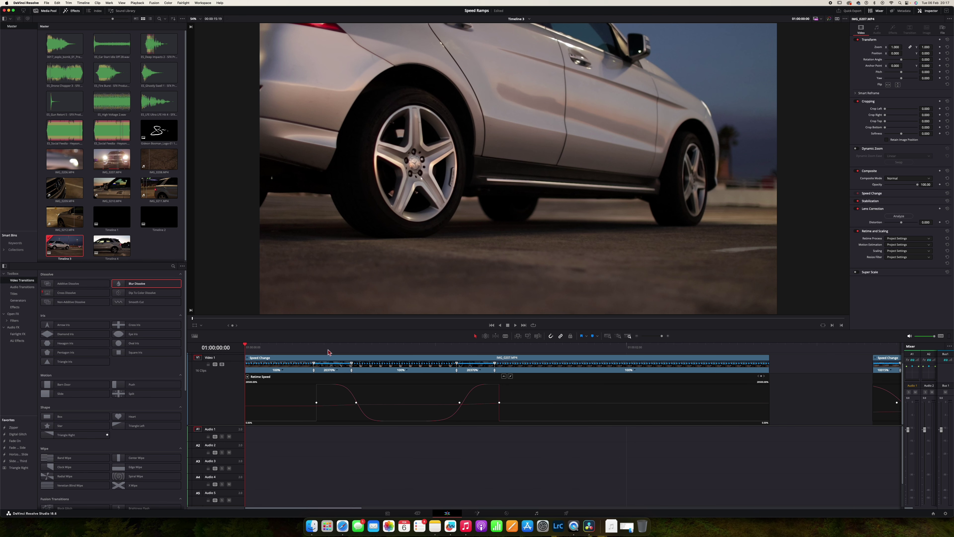
{"action": "key", "text": "space"}
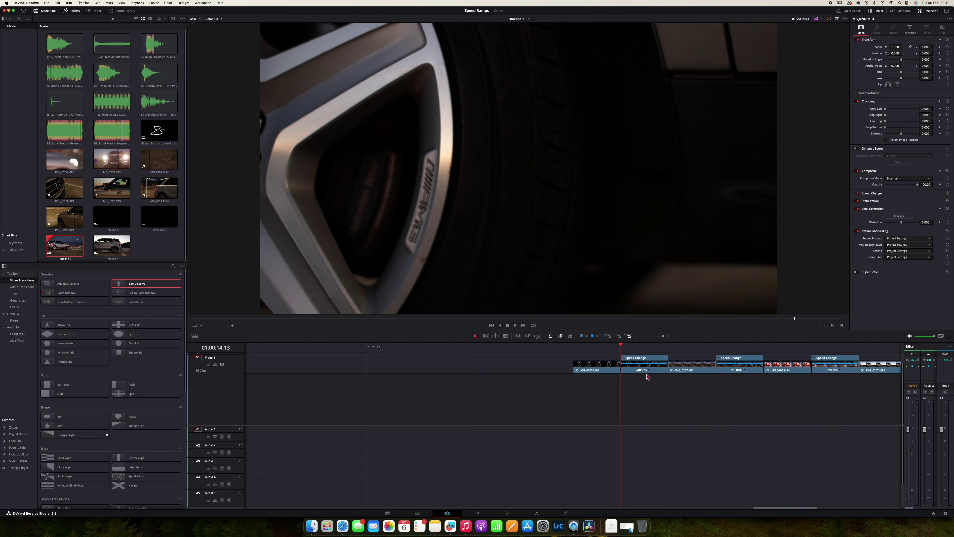
Step frame by frame through the punch clips up to the tail-light shot.
{"action": "key", "text": "Right"}
{"action": "key", "text": "Right"}
{"action": "key", "text": "Right"}
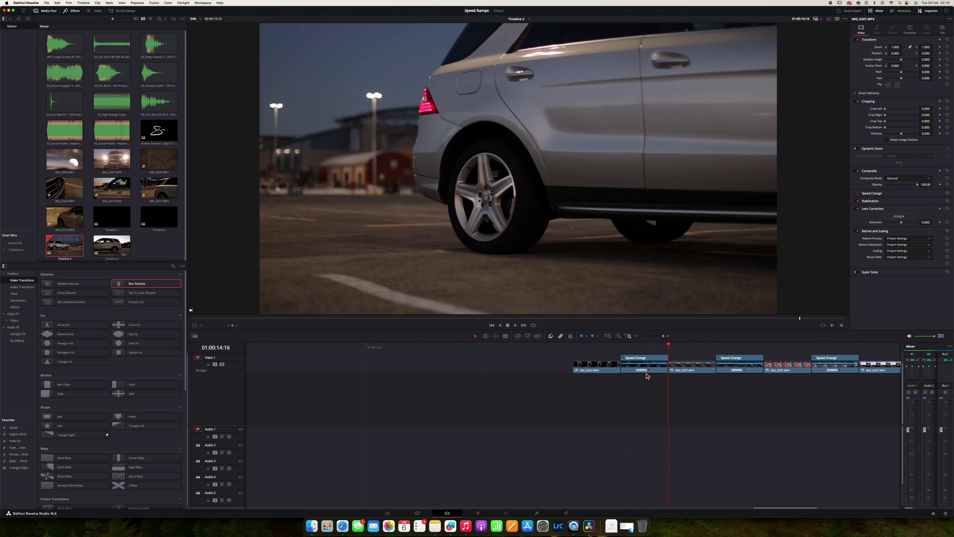
{"action": "key", "text": "Right"}
{"action": "key", "text": "Right"}
{"action": "key", "text": "Right"}
{"action": "key", "text": "Right"}
{"action": "key", "text": "Right"}
{"action": "key", "text": "Right"}
{"action": "key", "text": "Right"}
{"action": "key", "text": "Right"}
{"action": "key", "text": "Right"}
{"action": "key", "text": "Right"}
{"action": "key", "text": "Right"}
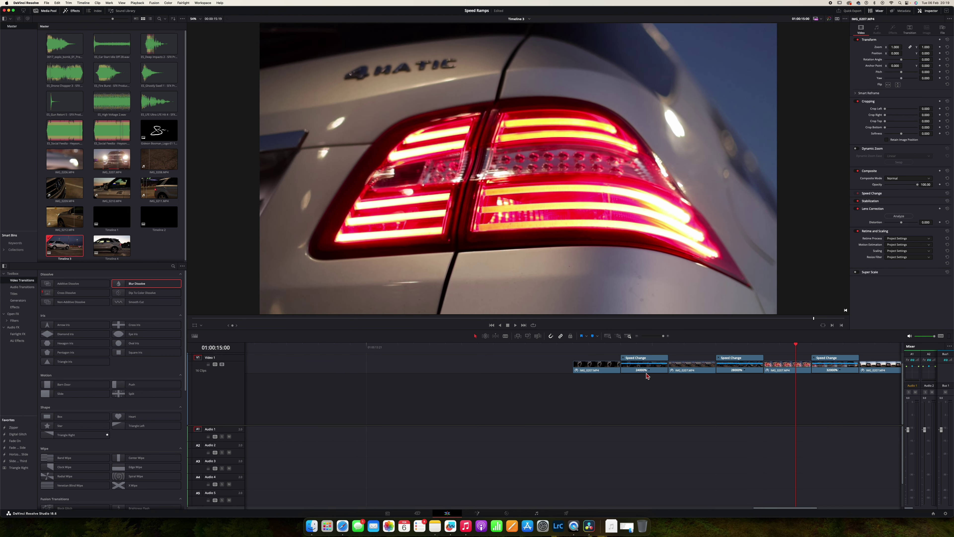
{"action": "key", "text": "Right"}
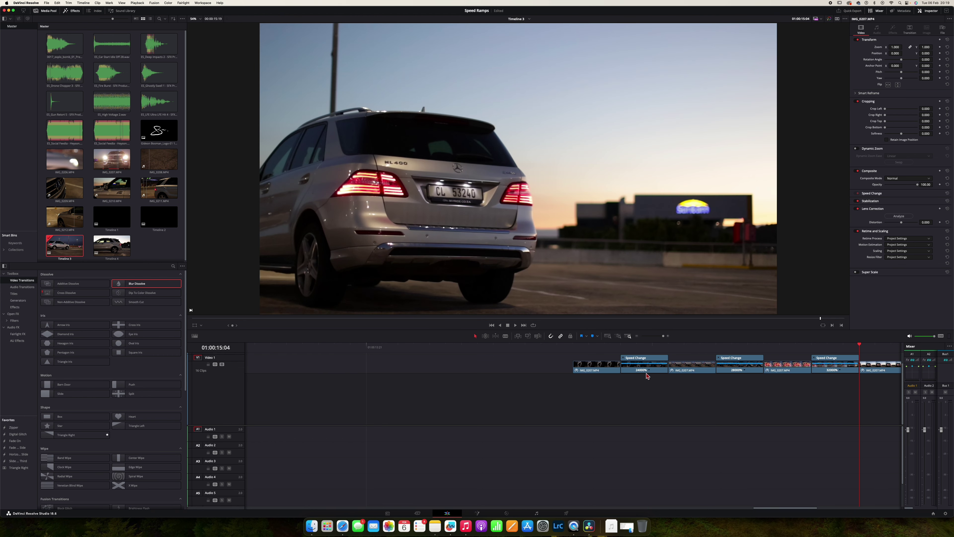
Return to the punch sequence start and step through the wheel, car-side and tail-light shots again.
{"action": "left_click_drag", "start_coordinate": [768, 510], "coordinate": [794, 519]}
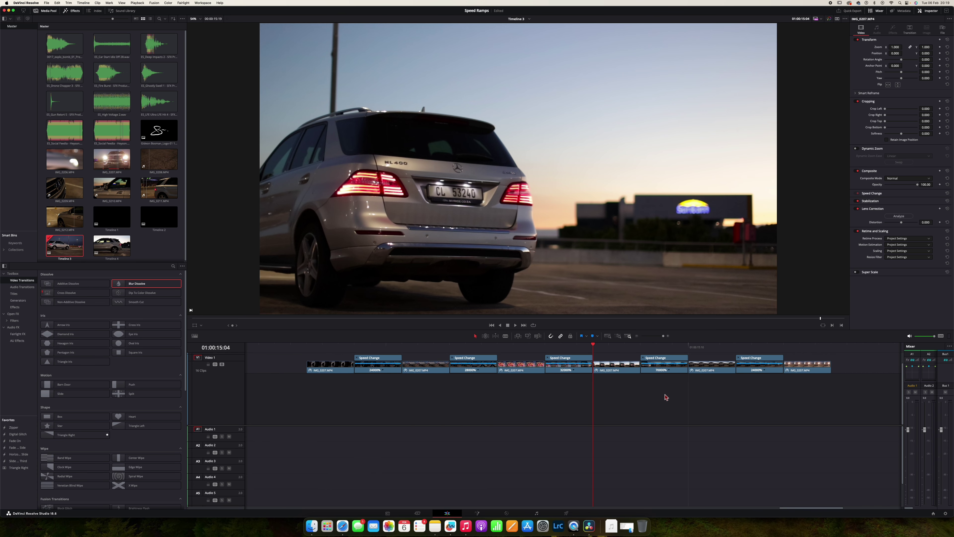
{"action": "left_click", "coordinate": [307, 350]}
{"action": "key", "text": "Right"}
{"action": "key", "text": "Right"}
{"action": "key", "text": "Right"}
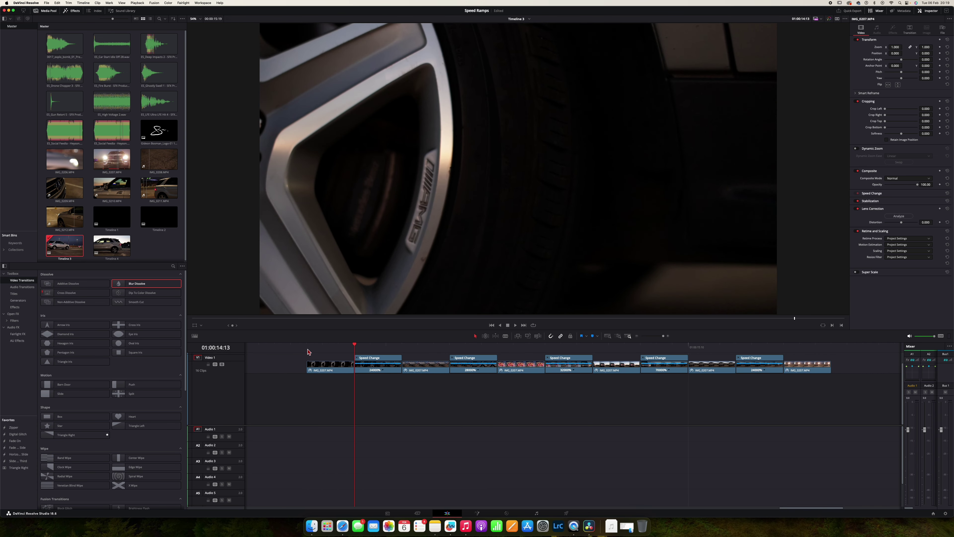
{"action": "key", "text": "Right"}
{"action": "key", "text": "Right"}
{"action": "key", "text": "Right"}
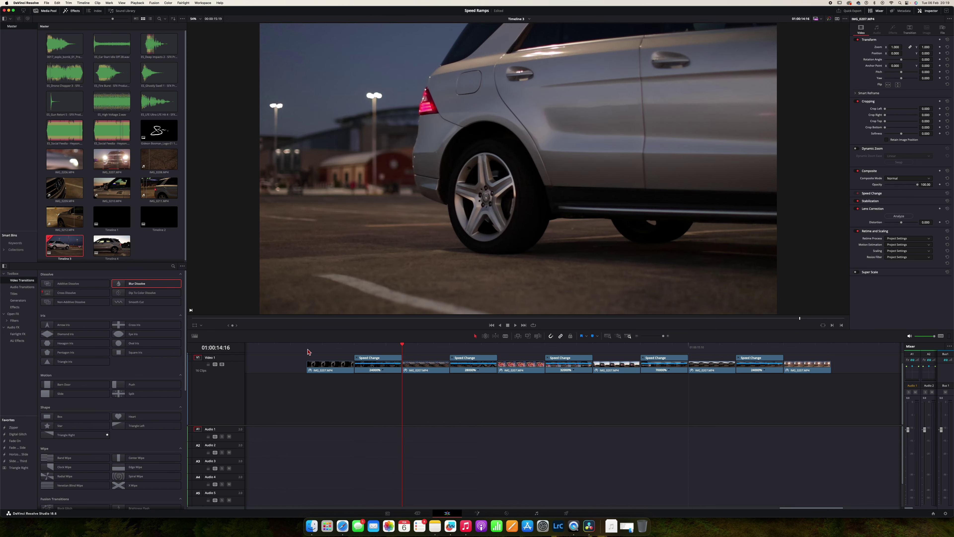
{"action": "key", "text": "Right"}
{"action": "key", "text": "Right"}
{"action": "key", "text": "Right"}
{"action": "key", "text": "Right"}
{"action": "key", "text": "Right"}
{"action": "key", "text": "Right"}
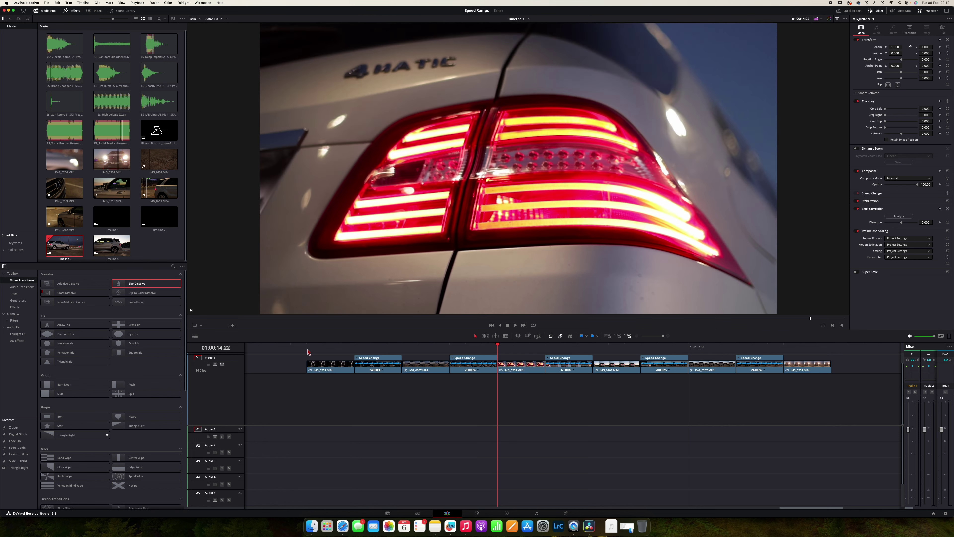
{"action": "key", "text": "Right"}
{"action": "key", "text": "Right"}
{"action": "key", "text": "Right"}
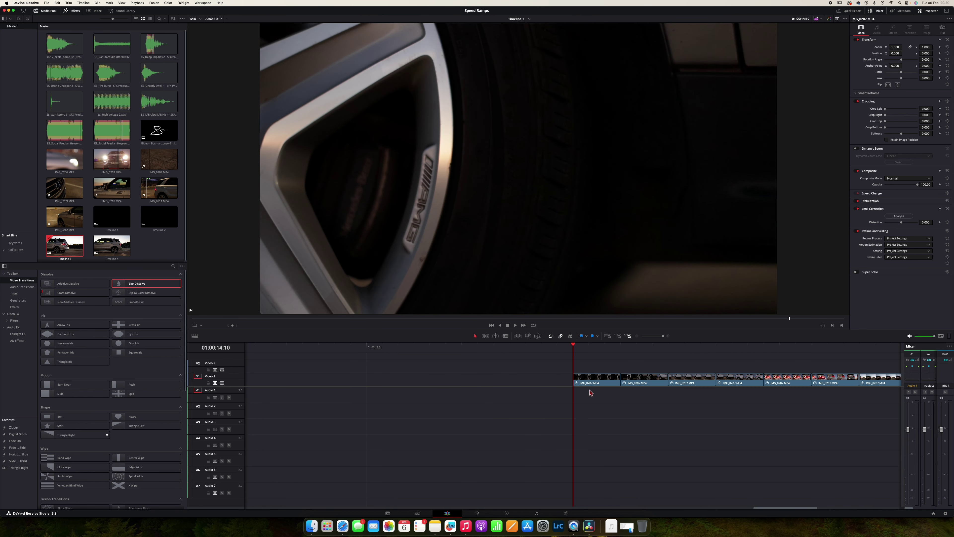
Show Retime Controls on the first alternate IMG_0207 clips, revealing their 2400% and 2800% speed changes.
{"action": "right_click", "coordinate": [640, 382]}
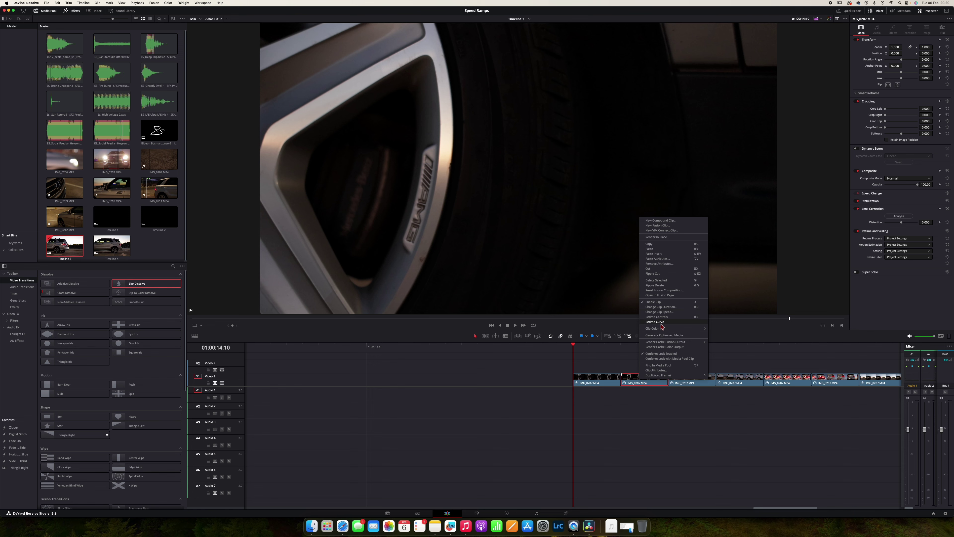
{"action": "left_click", "coordinate": [658, 317]}
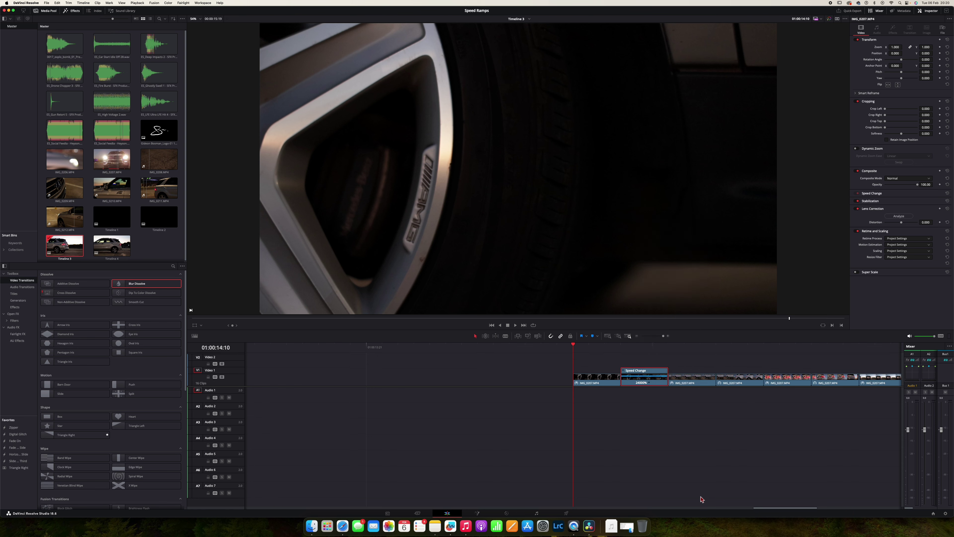
{"action": "left_click_drag", "start_coordinate": [765, 508], "coordinate": [788, 508]}
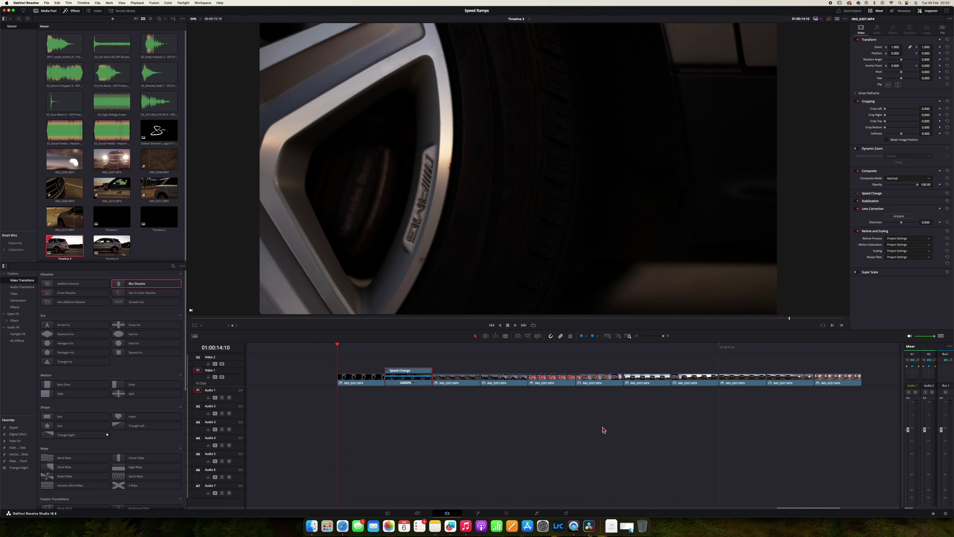
{"action": "right_click", "coordinate": [515, 383]}
{"action": "left_click", "coordinate": [541, 319]}
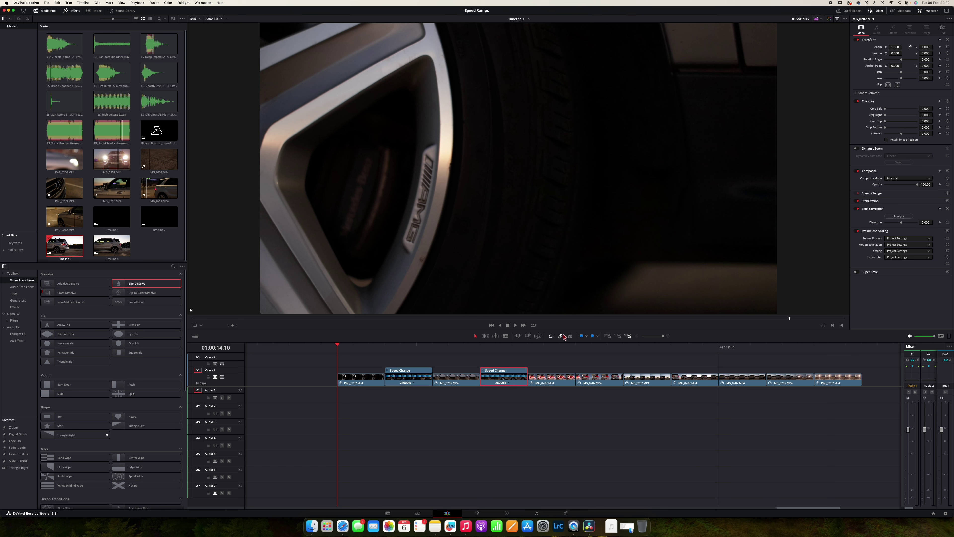
Reveal the 3200% and 7000% retimes on the remaining alternate clips, then park the playhead at the sequence start.
{"action": "right_click", "coordinate": [638, 384]}
{"action": "right_click", "coordinate": [612, 383]}
{"action": "left_click", "coordinate": [629, 316]}
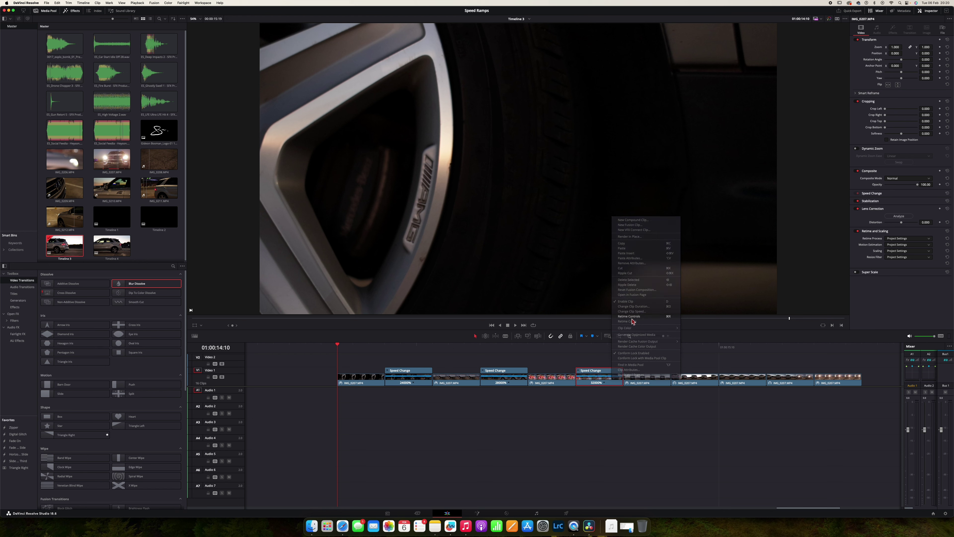
{"action": "right_click", "coordinate": [699, 384]}
{"action": "left_click", "coordinate": [717, 320]}
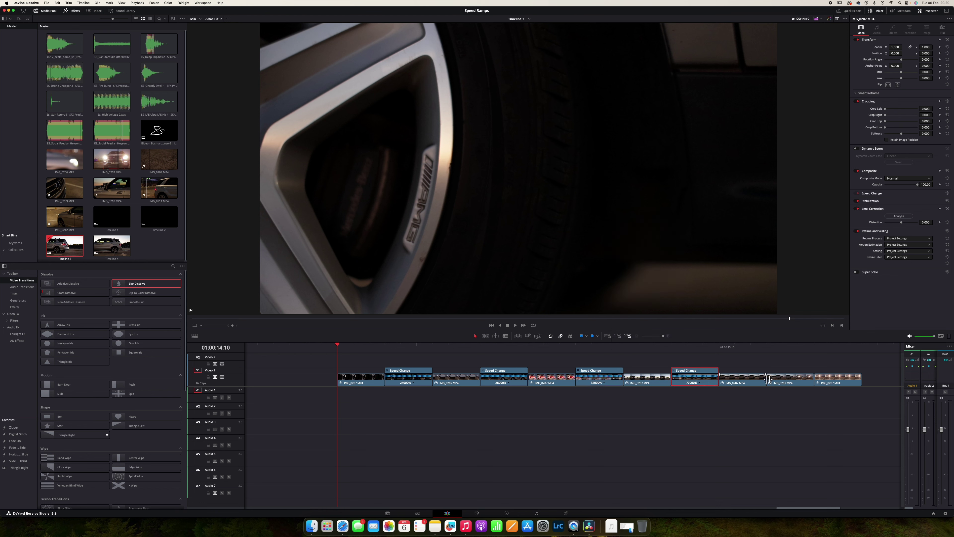
{"action": "right_click", "coordinate": [779, 384]}
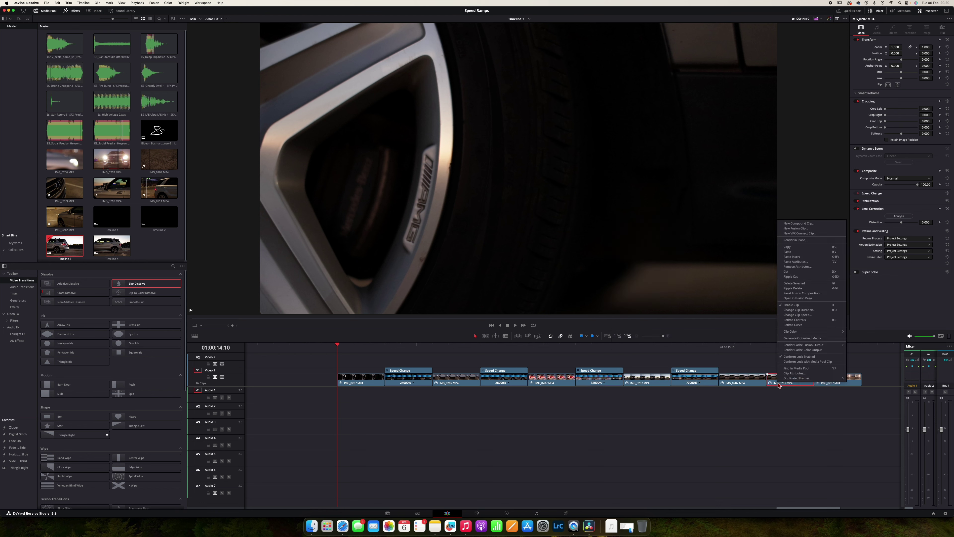
{"action": "left_click", "coordinate": [797, 320]}
{"action": "left_click", "coordinate": [571, 346]}
{"action": "key", "text": "space"}
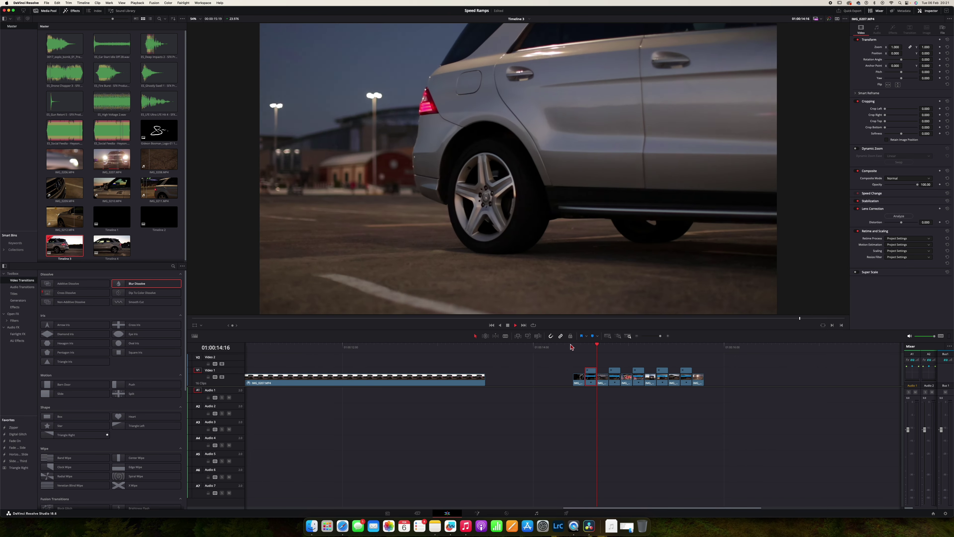
{"action": "key", "text": "space"}
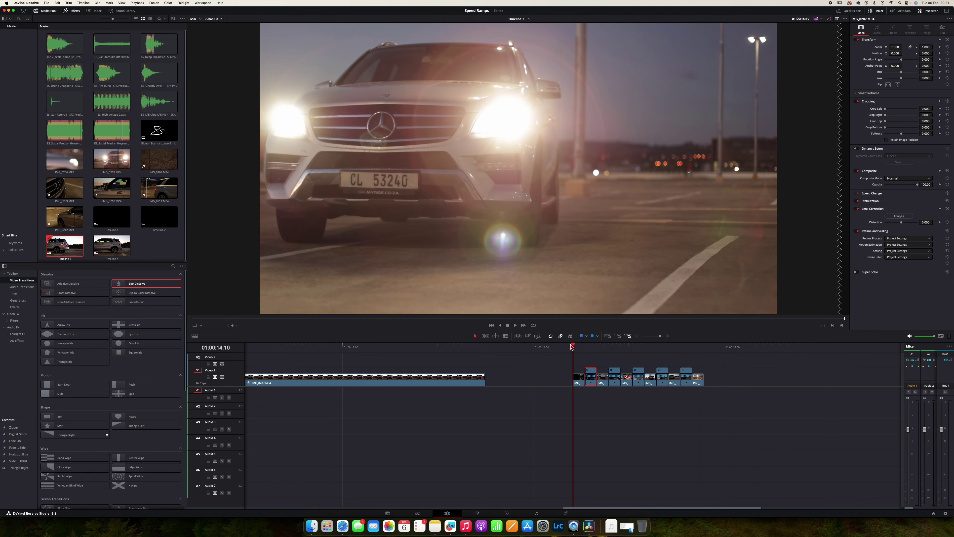